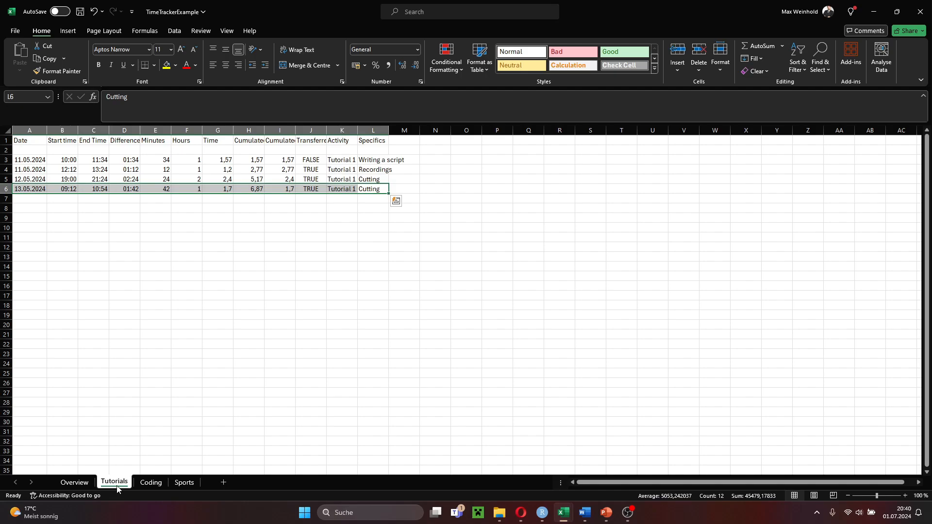
Step: On the Overview sheet, enter the headers Day, Weekday and Weekly cumulated in cells A1 to C1
left_click(73, 484)
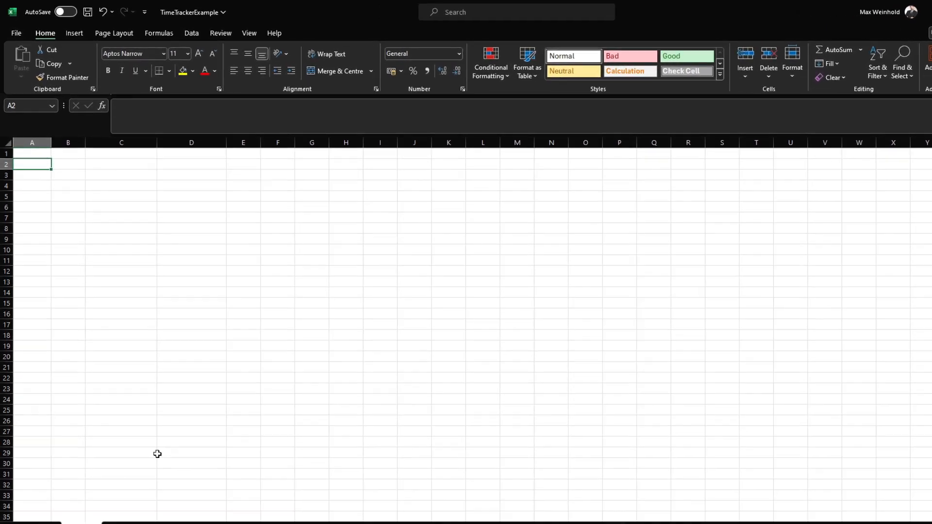
left_click(29, 141)
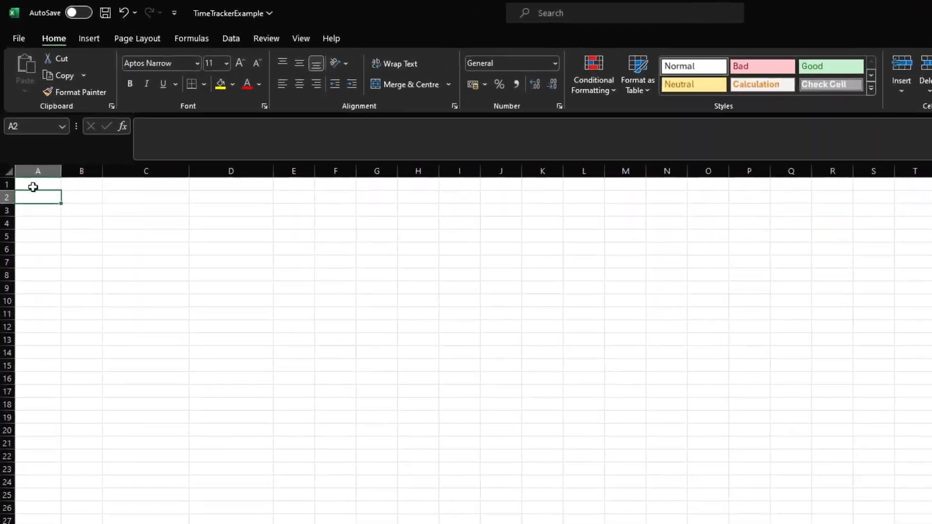
type("Day")
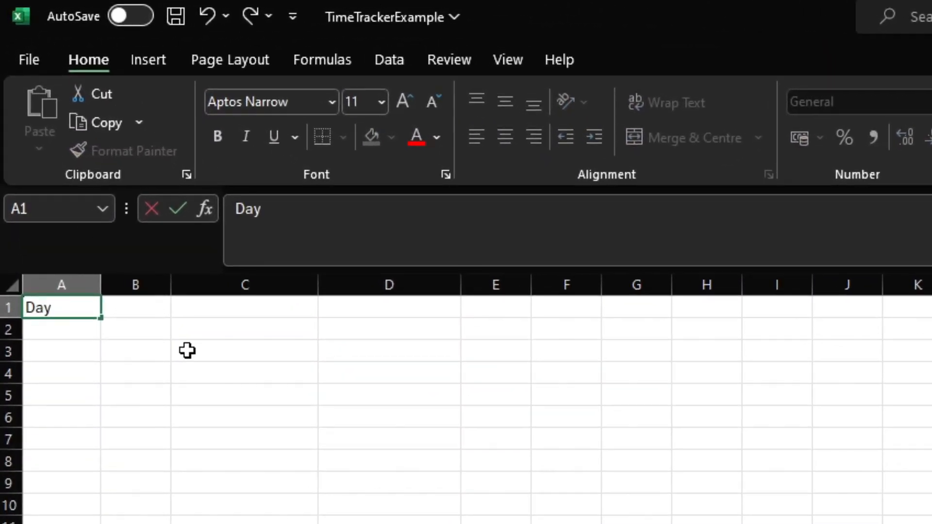
key("Tab")
type("Weekday")
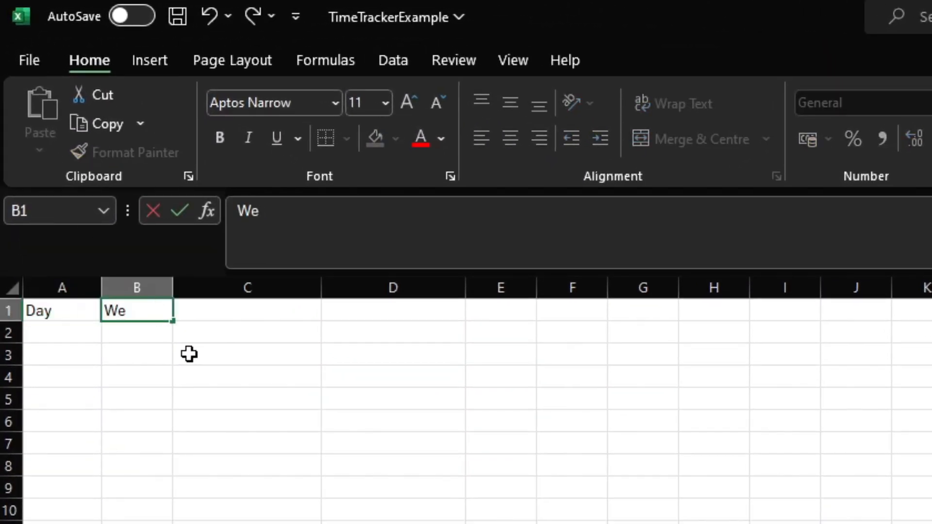
key("Return")
key("Up")
key("Tab")
type("Wee")
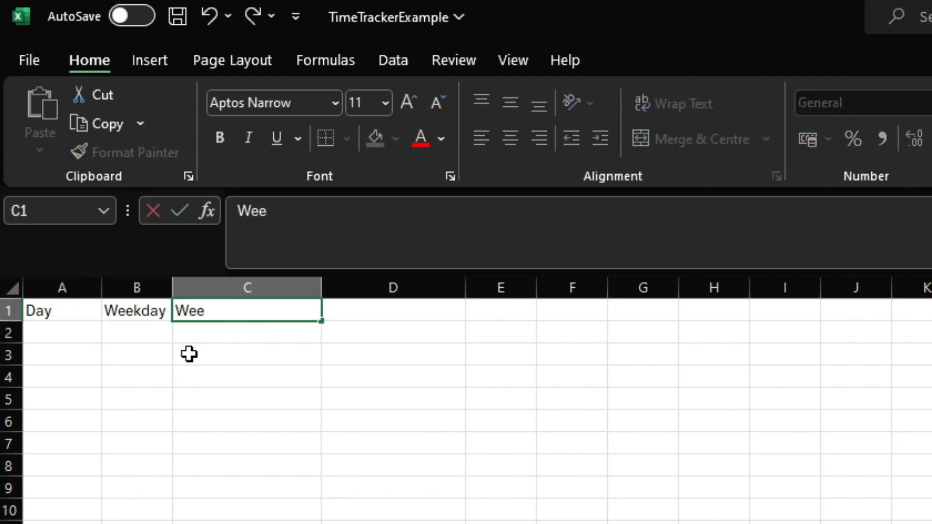
type("kly cumulated")
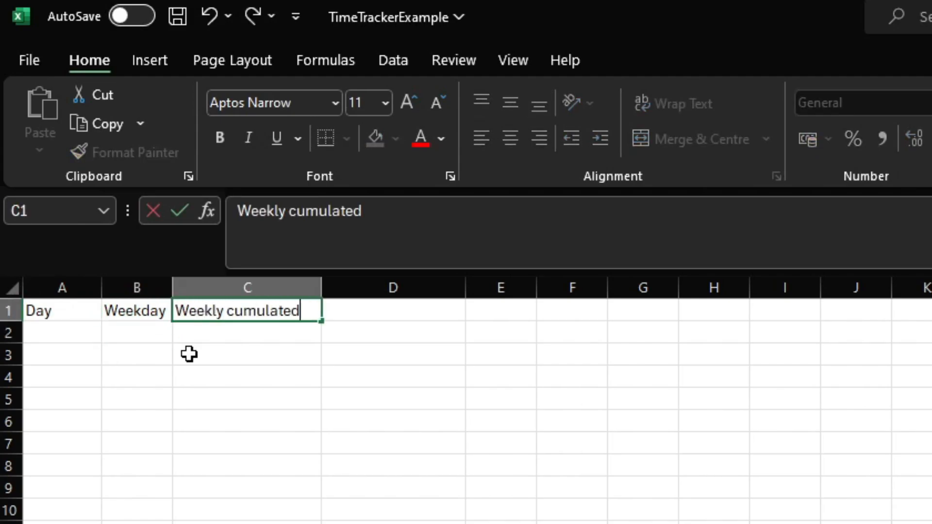
Step: Enter the headers Daily cumulated in D1 and Total in E1
key("Tab")
type("Daily c")
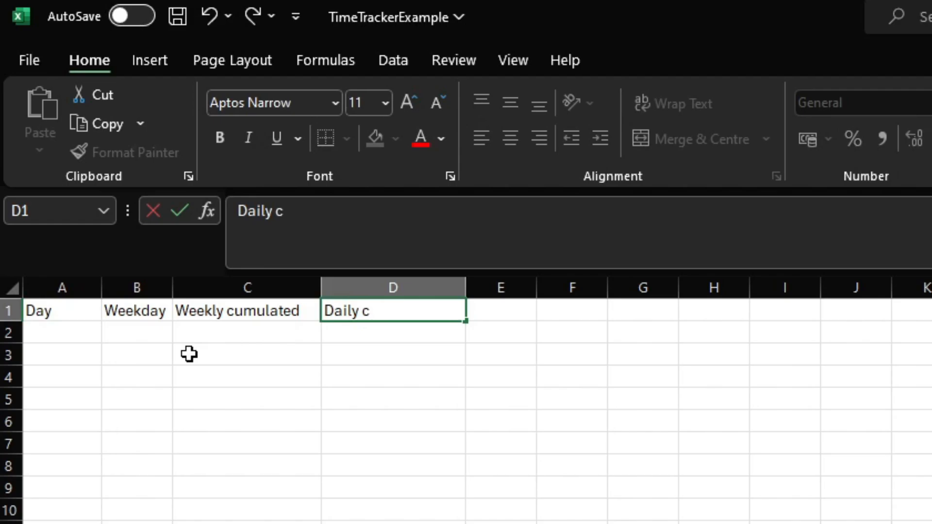
type("umulated")
key("Tab")
type("To")
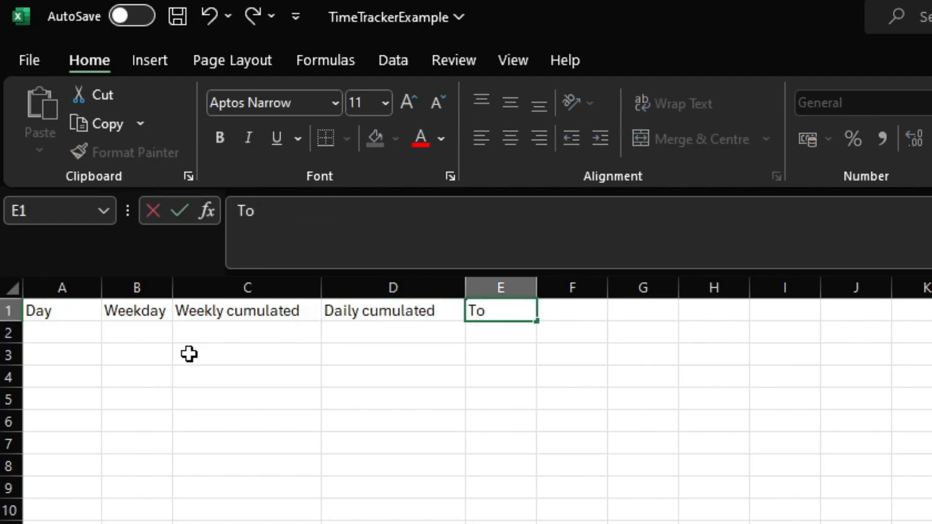
type("tal")
key("Return")
key("Up")
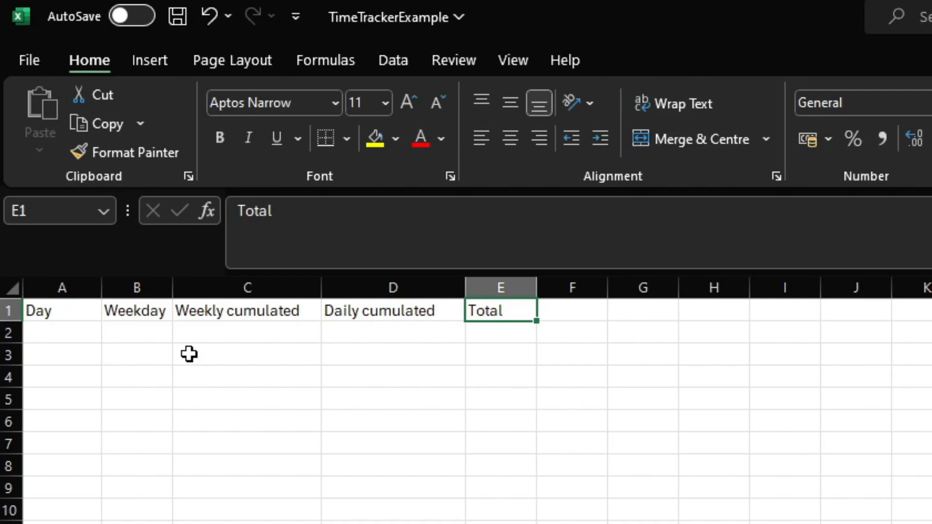
Step: Add the activity headers Tutorials, Coding and Sports in cells F1 to H1
key("Tab")
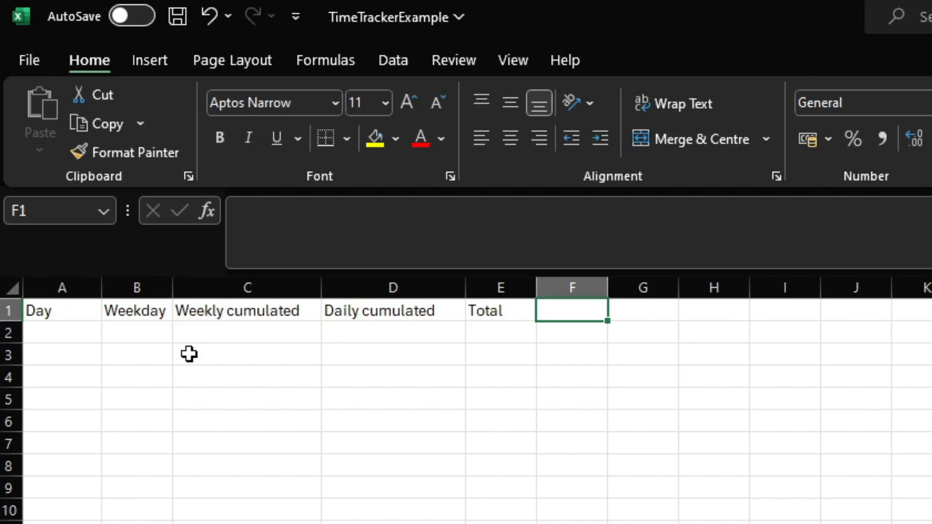
type("Tut")
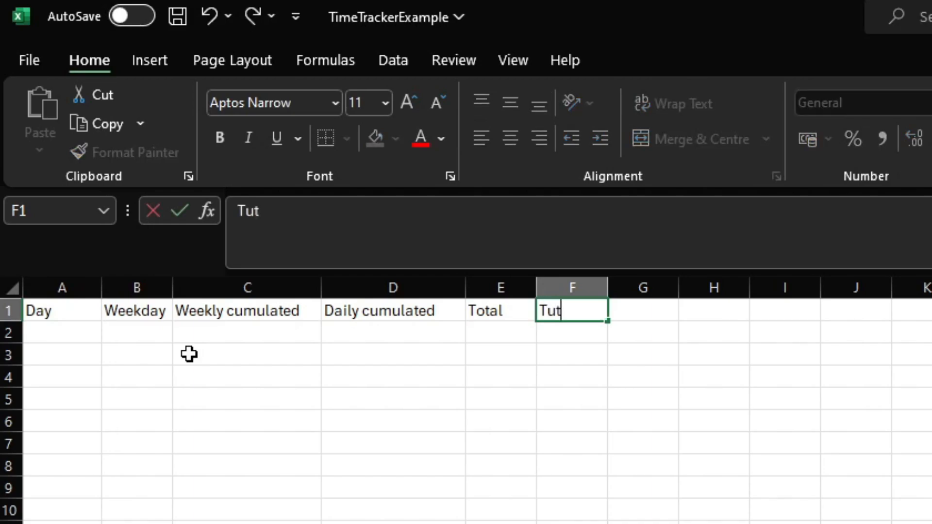
type("orials")
key("Tab")
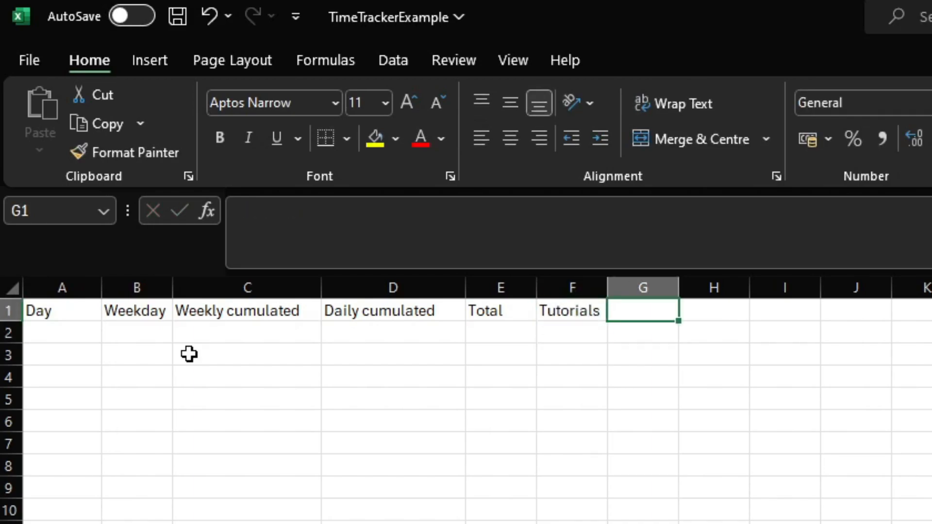
type("Coding")
key("ctrl+Return")
key("Tab")
type("Spo")
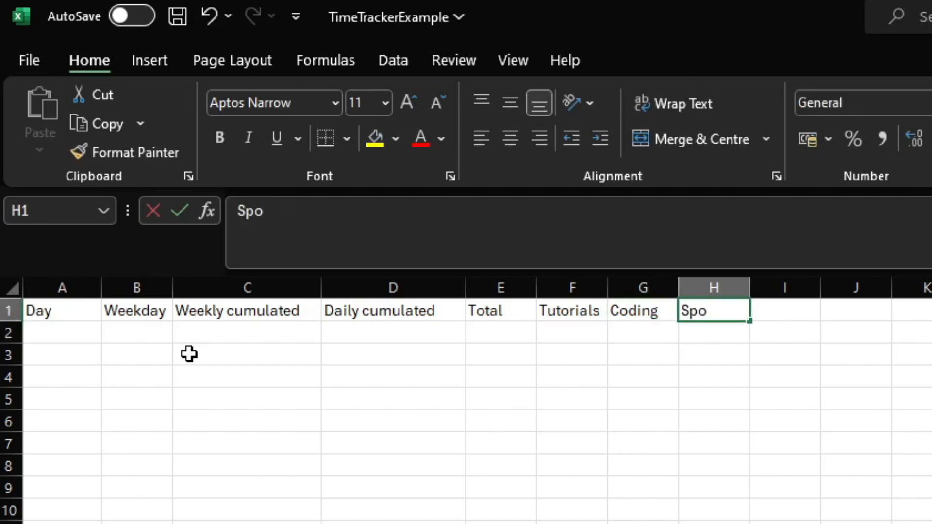
type("rts")
key("Return")
Step: Enter the starting date 01.05.2024 in cell A3 of the Day column
key("Home")
key("Down")
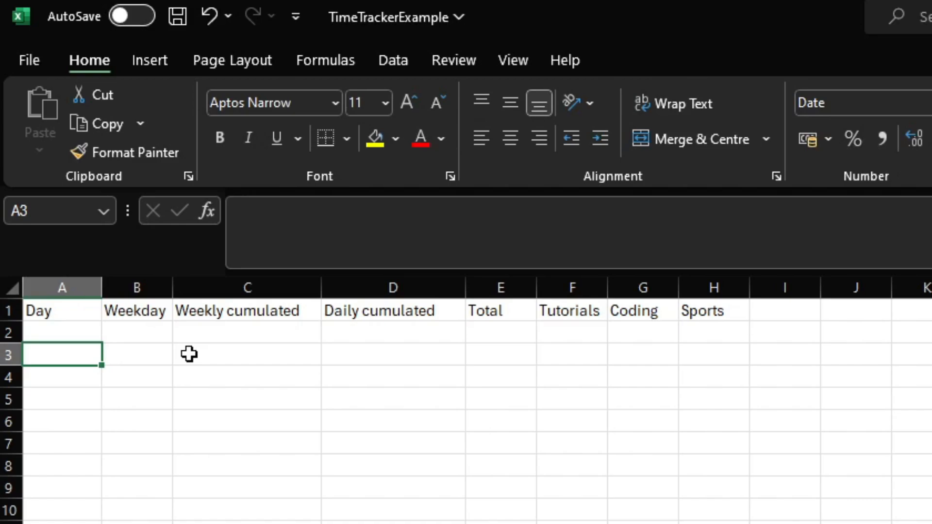
type("1")
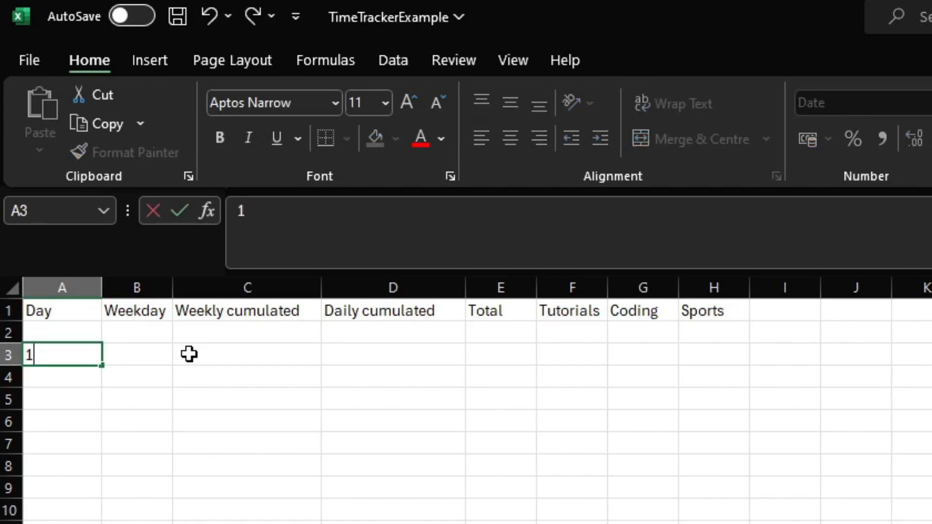
type(".05.2024")
key("BackSpace")
key("BackSpace")
key("Return")
Step: Enter the formula =A3+1 in A4 to calculate the following day's date
left_click(355, 215)
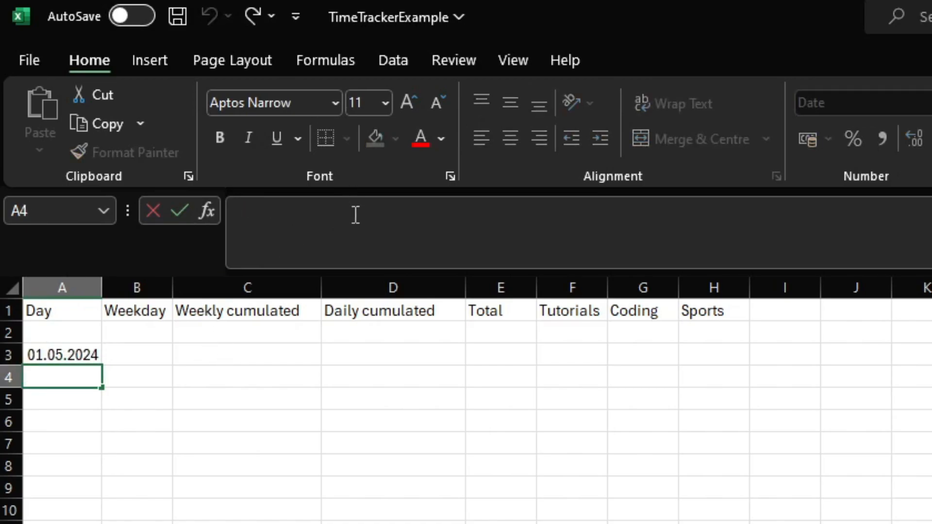
type("=")
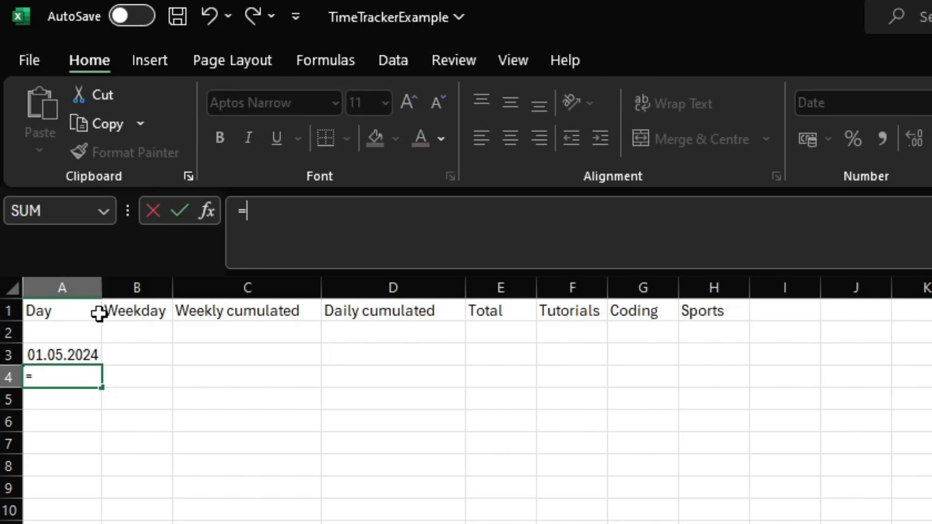
left_click(52, 355)
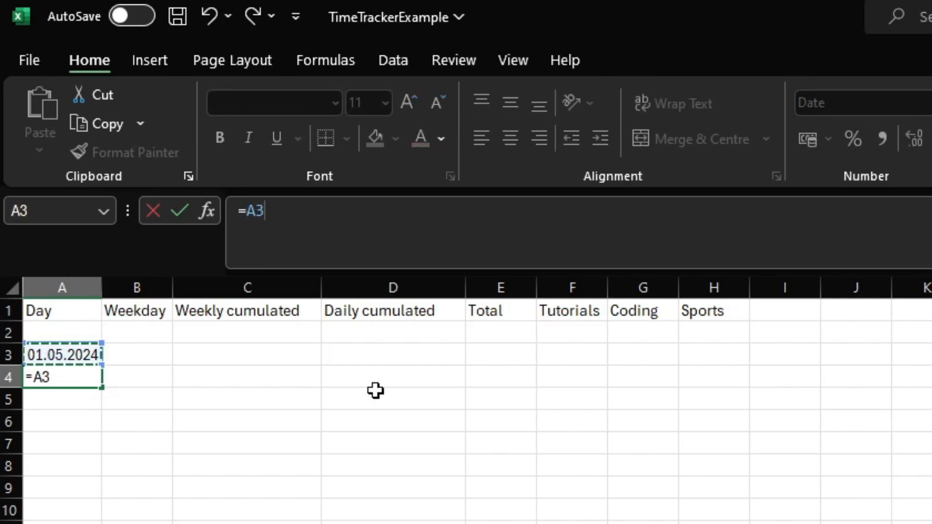
type("+1")
key("Return")
key("Up")
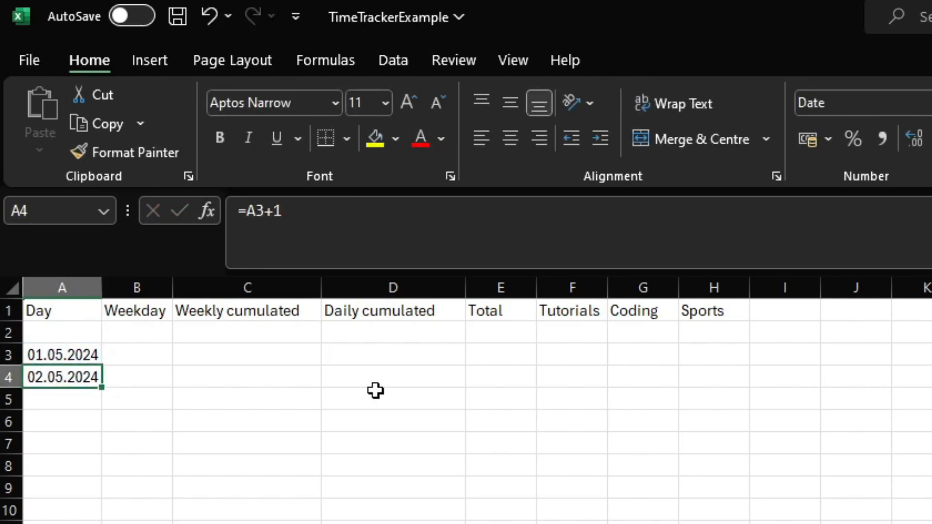
Step: Copy the date formula from A4 down through A22
key("ctrl+c")
key("shift+Down")
key("shift+Down")
key("shift+Down")
key("shift+Down")
key("shift+Down")
key("shift+Down")
key("shift+Down")
key("shift+Down")
key("shift+Down")
key("shift+Down")
key("shift+Down")
key("shift+Down")
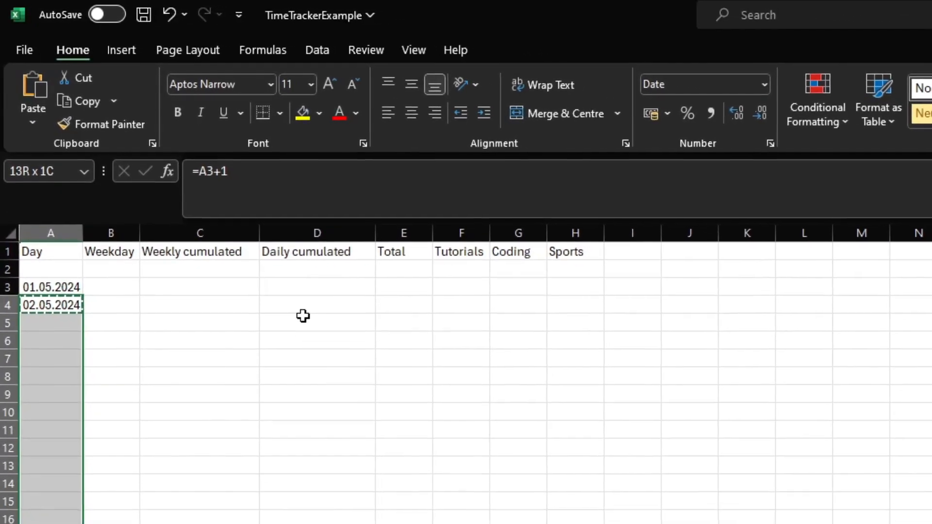
key("shift+Down")
key("shift+Down")
key("shift+Down")
key("shift+Down")
key("shift+Down")
key("shift+Down")
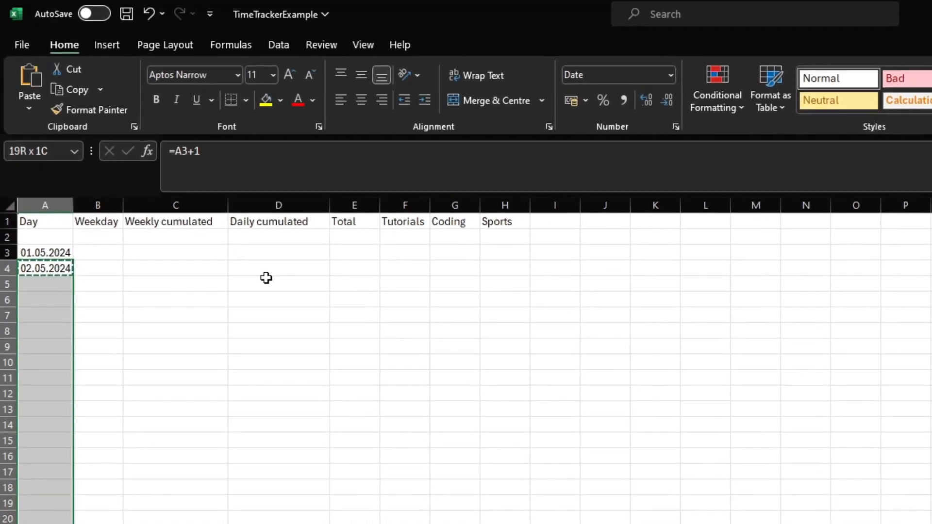
key("ctrl+v")
Step: Paste the copied date formula from A23 downward to extend the Day column through 31.05.2024 in A33
key("Down")
key("Down")
key("Down")
key("Down")
key("Down")
key("Down")
key("Down")
key("Down")
key("Down")
key("Down")
key("Down")
key("Down")
key("Down")
key("Down")
key("Down")
key("Down")
key("Down")
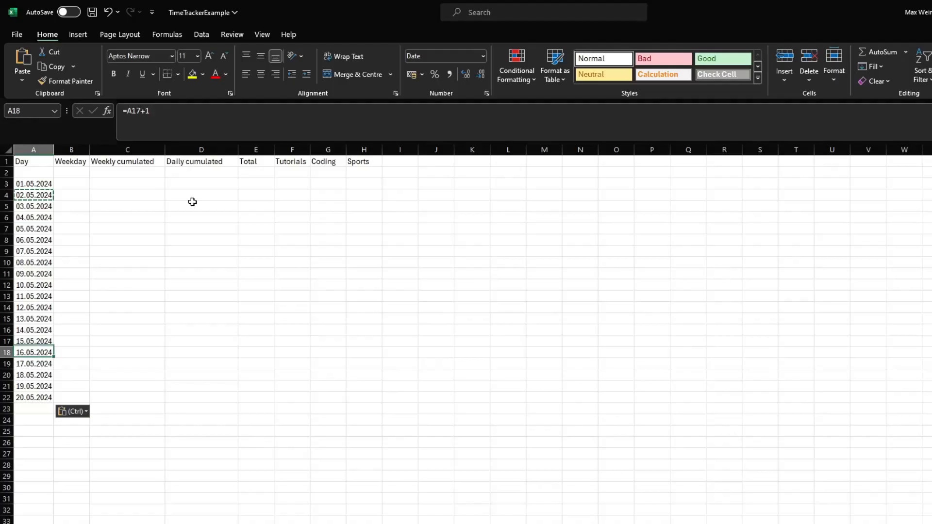
key("Down")
key("Down")
key("shift+Down")
key("shift+Down")
key("shift+Down")
key("shift+Down")
key("shift+Down")
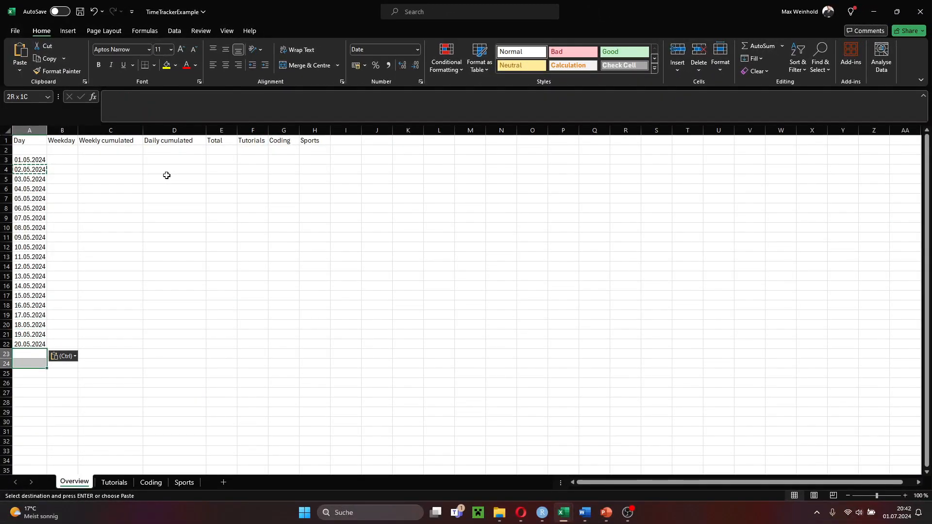
key("ctrl+v")
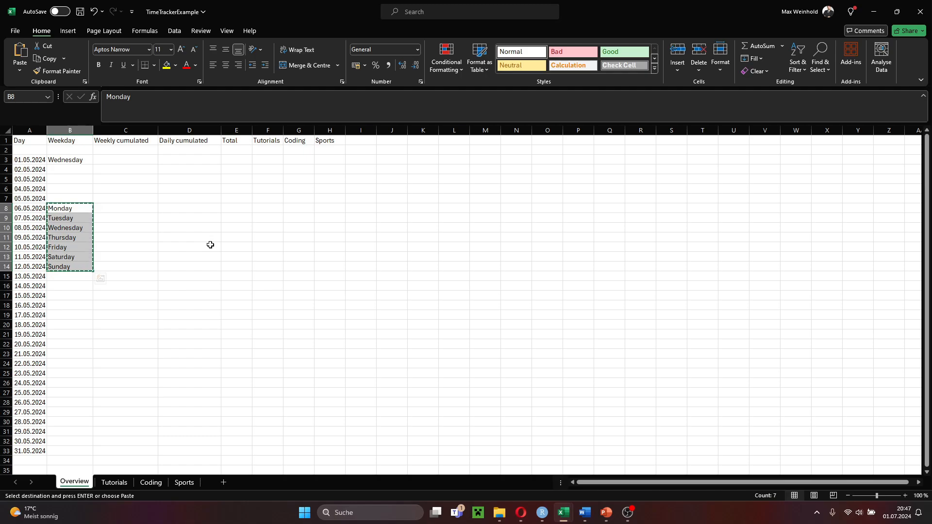
Step: Paste the copied Monday-to-Sunday cells into B15:B21 and B22:B28 of the Weekday column
left_click(67, 280)
key("ctrl+v")
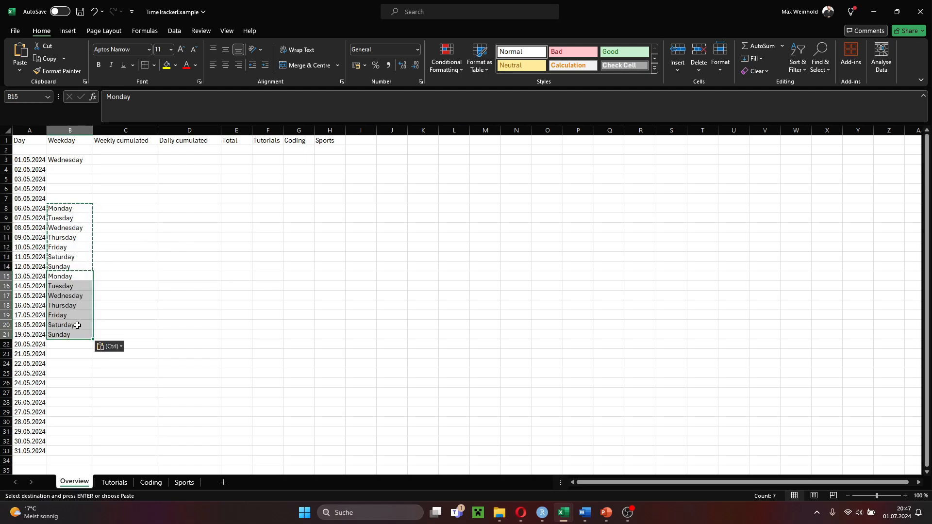
left_click(73, 344)
key("ctrl+v")
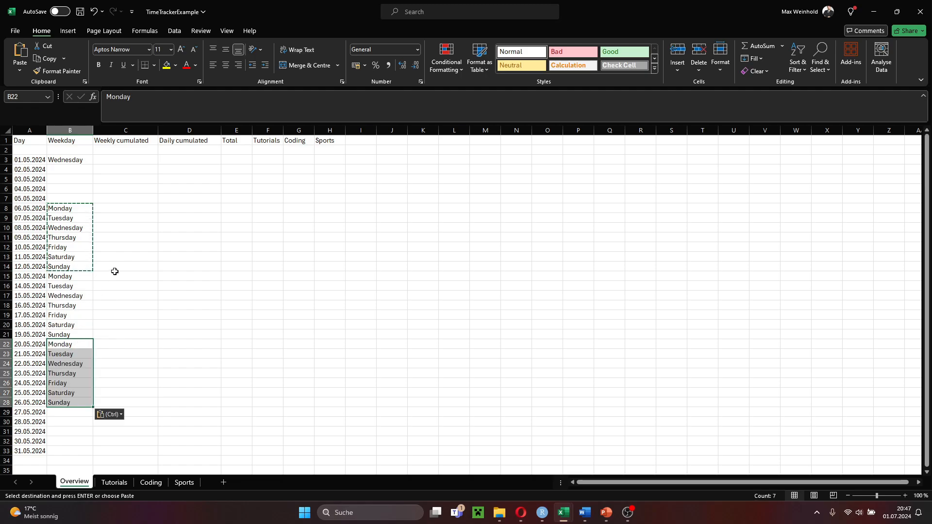
Step: Examine the CONCATENATE formula in B3 that converts the date in A3 into a weekday name
left_click(77, 160)
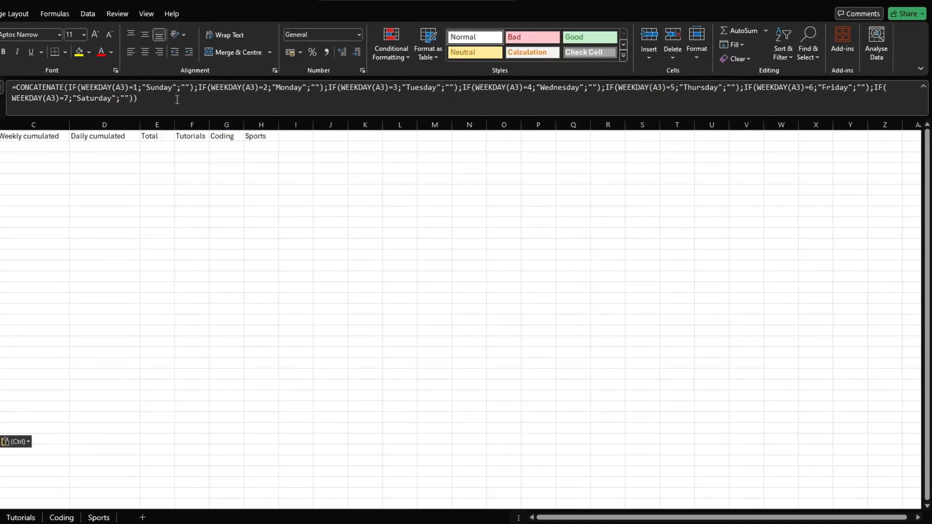
triple_click(87, 115)
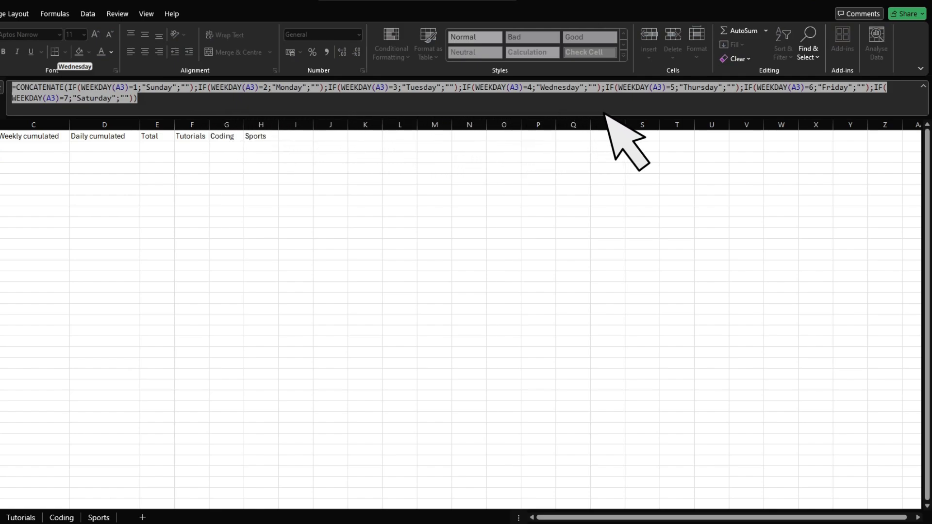
left_click(188, 105)
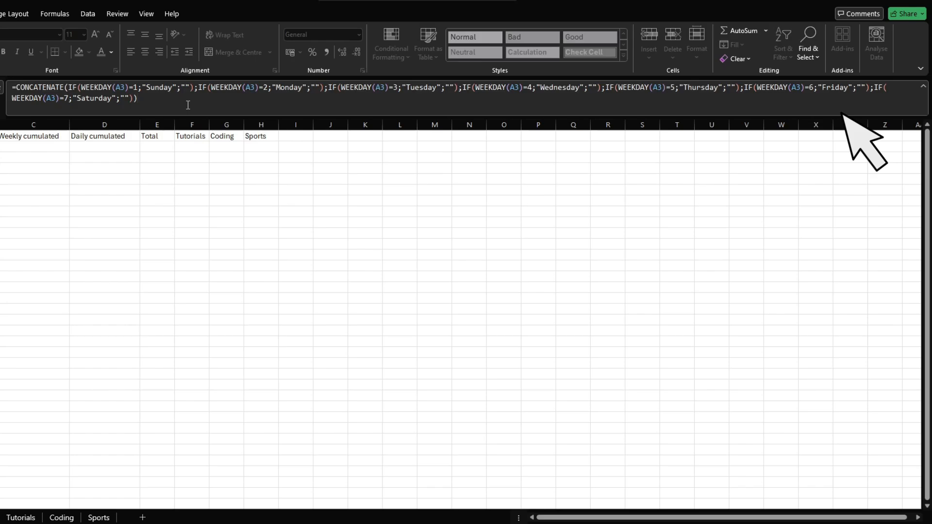
key("ctrl+a")
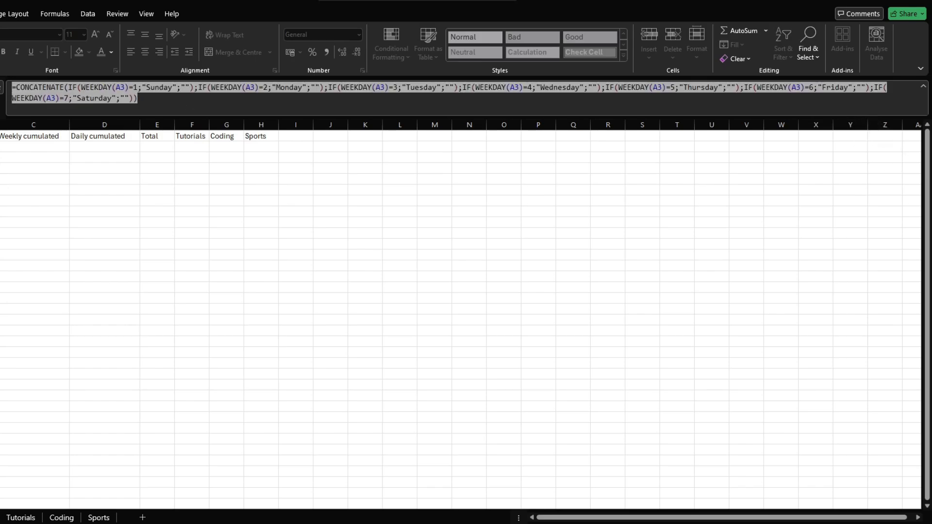
type("=B6")
key("Escape")
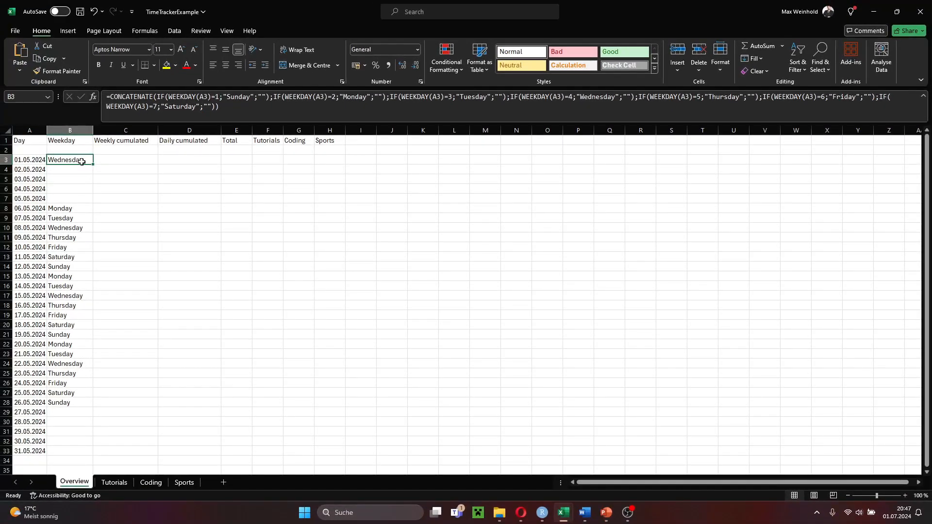
Step: Copy the weekday formula from B3 down through B33, covering every date of the month
key("ctrl+c")
key("shift+Down")
key("shift+Down")
key("shift+Down")
key("shift+Down")
key("shift+Down")
key("shift+Down")
key("shift+Down")
key("shift+Down")
key("shift+Down")
key("shift+Down")
key("shift+Down")
key("shift+Down")
key("shift+Down")
key("shift+Down")
key("shift+Down")
key("shift+Down")
key("shift+Down")
key("shift+Down")
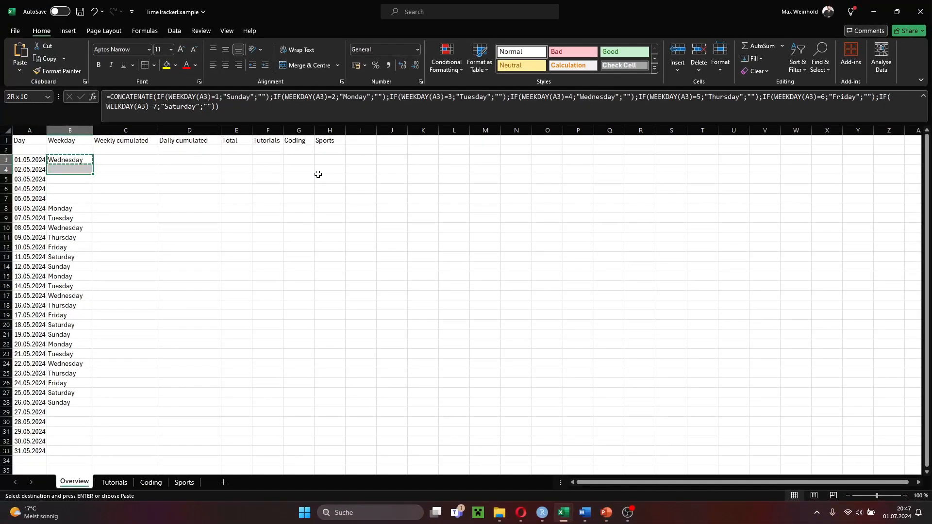
key("shift+Down")
key("shift+Down")
key("shift+Down")
key("shift+Down")
key("shift+Down")
key("shift+Down")
key("shift+Down")
key("shift+Down")
key("shift+Down")
key("shift+Down")
key("shift+Down")
key("shift+Down")
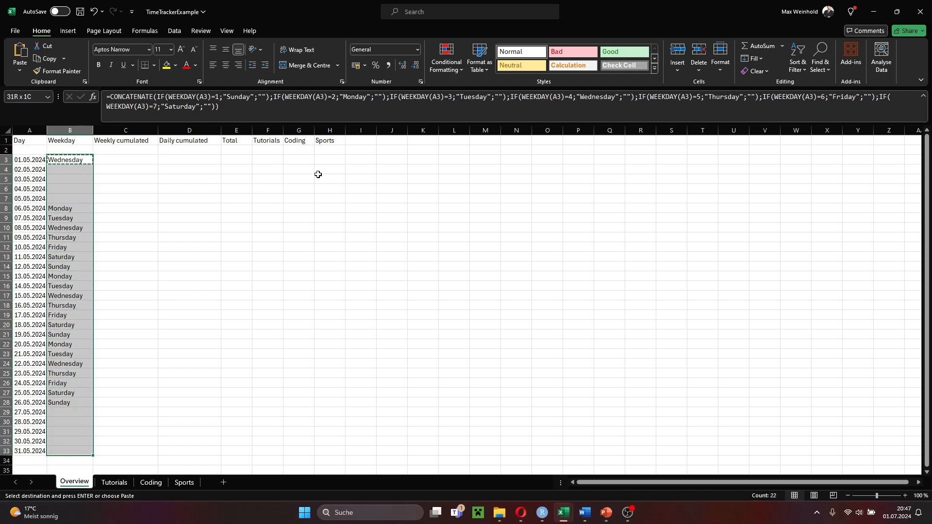
key("ctrl+q")
key("Escape")
key("ctrl+v")
key("Escape")
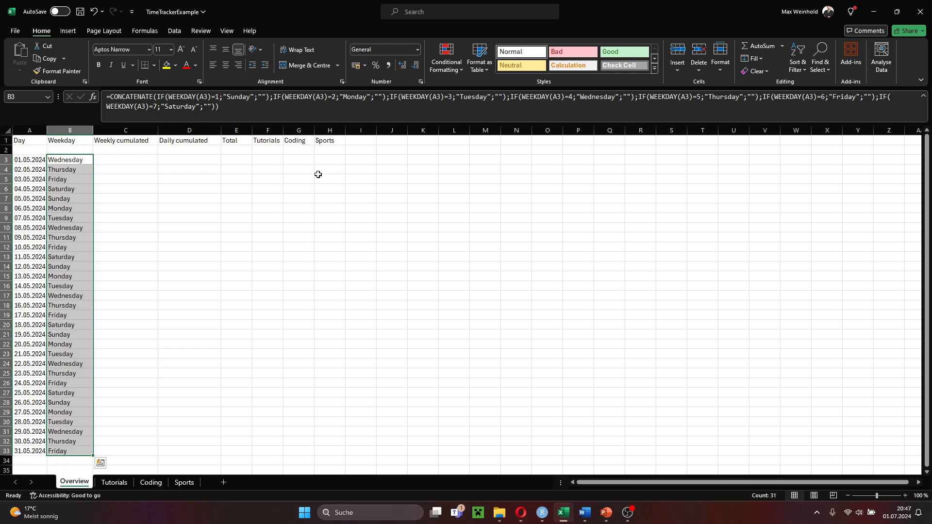
key("Right")
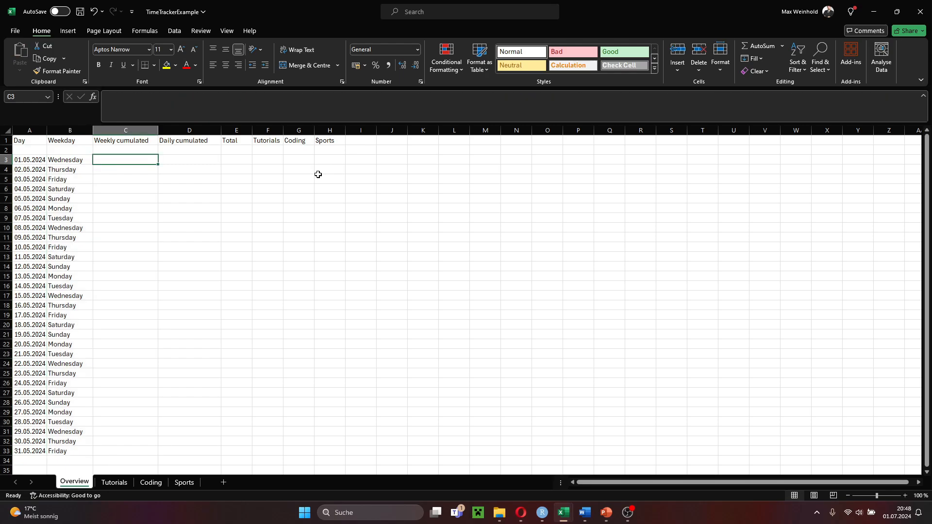
Step: Enter the formula =IF(B3="Sunday";0;0) in C3 of the Weekly cumulated column
left_click(128, 95)
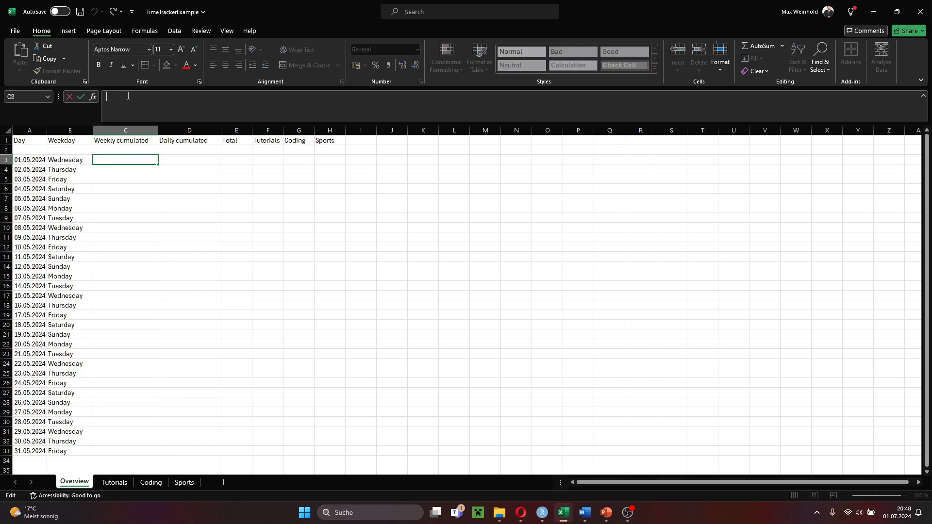
type("=")
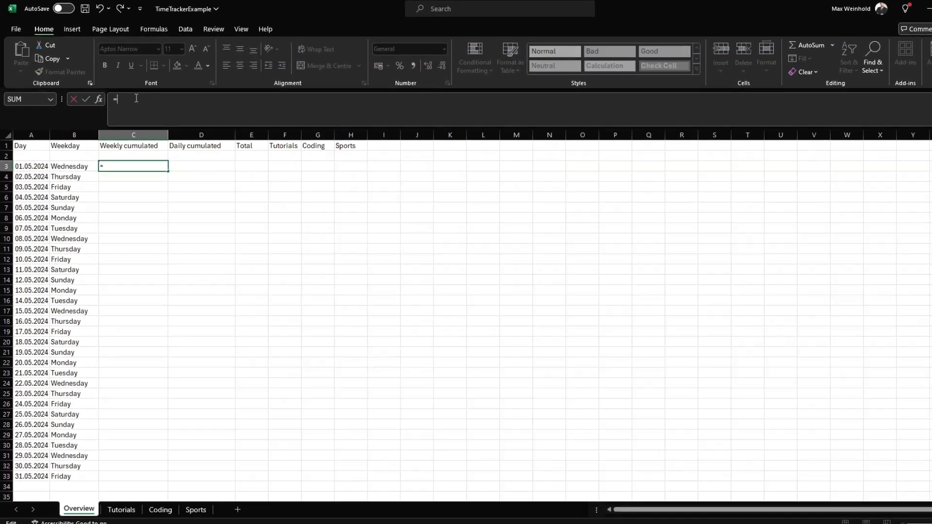
type("IF()")
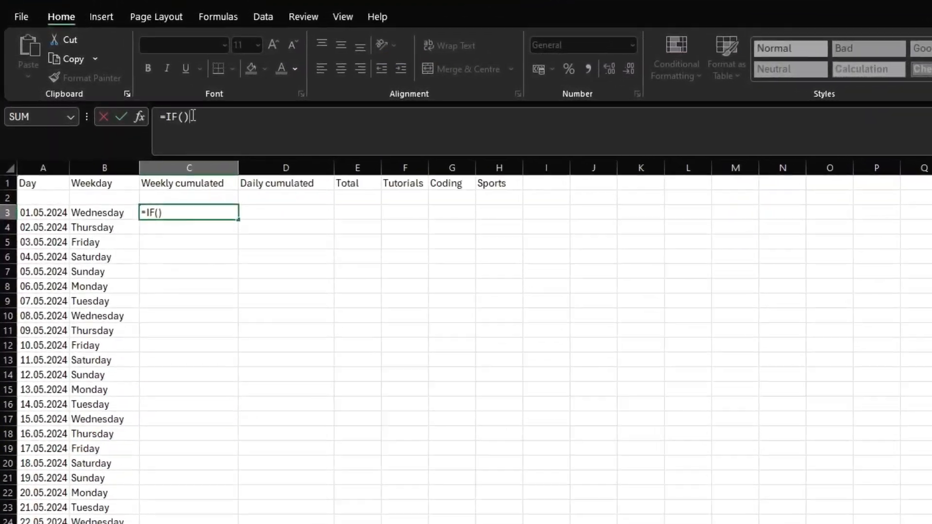
key("Left")
left_click(140, 222)
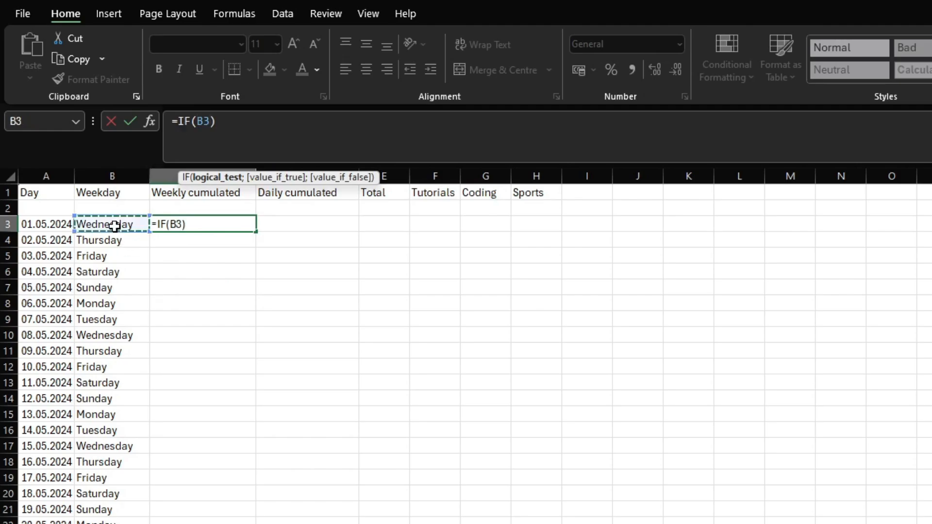
type("=")
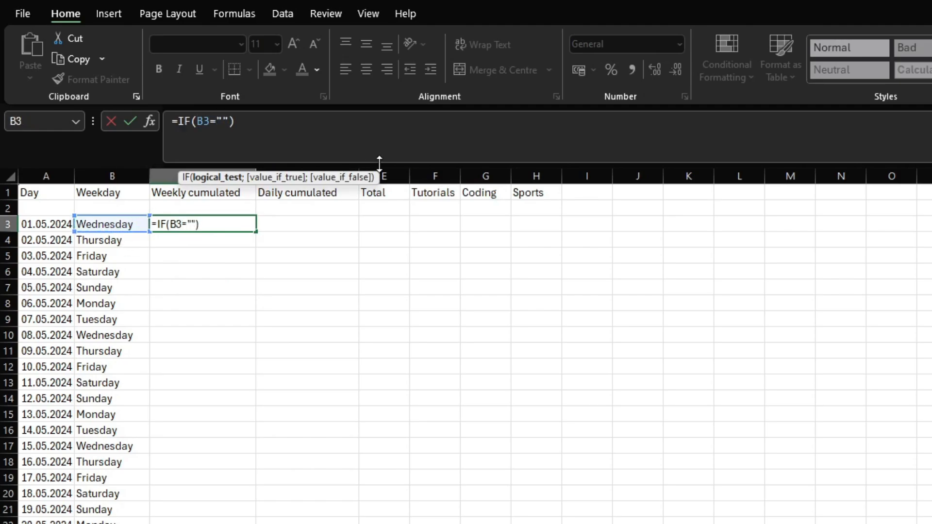
key("Return")
key("Return")
type("Dund")
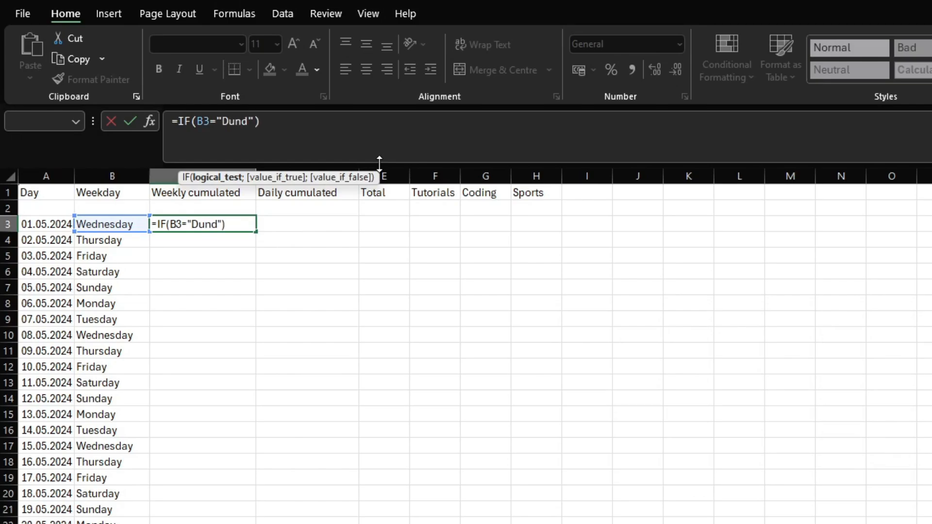
key("BackSpace")
key("BackSpace")
key("BackSpace")
key("BackSpace")
type("Sud")
key("BackSpace")
type("nday\"")
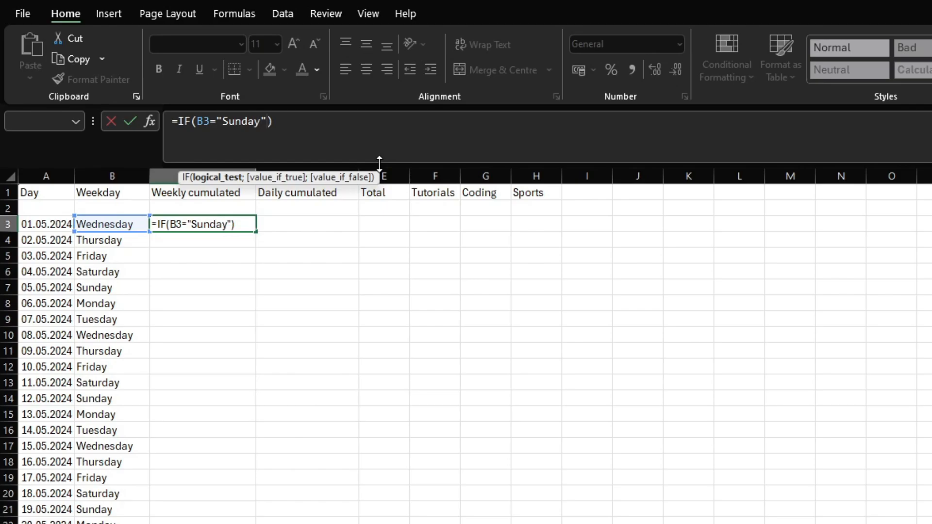
type(";")
type("0;0")
key("Return")
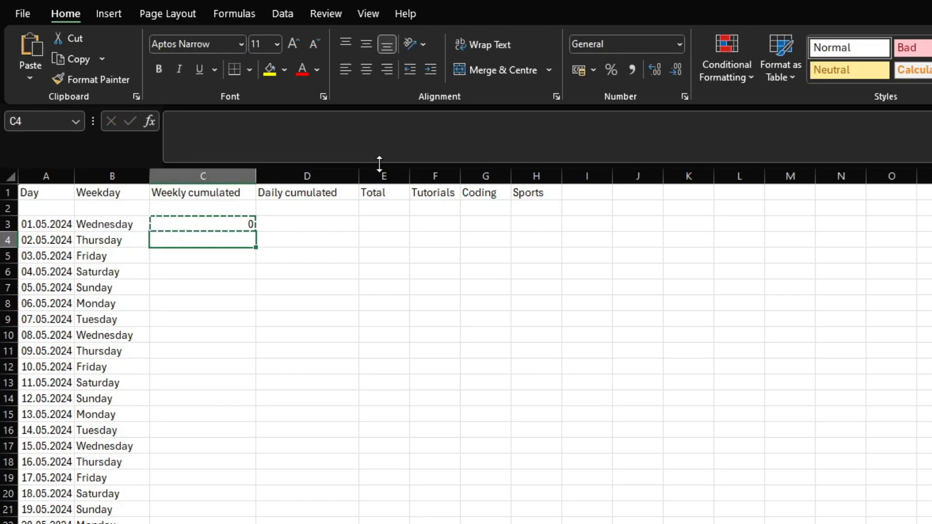
Step: Change the value-if-false argument of the IF formula in C3 to an empty string ""
key("Up")
left_click(362, 127)
key("Left")
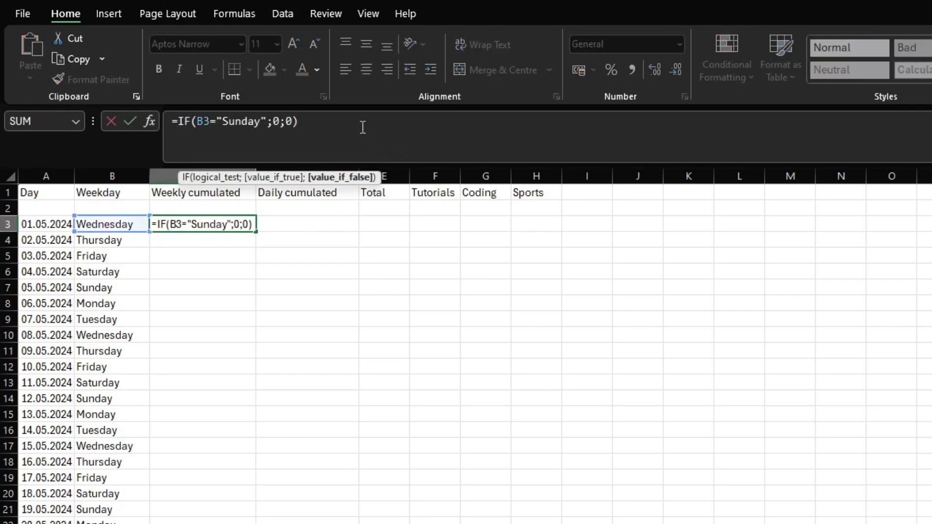
key("BackSpace")
type("\"\"")
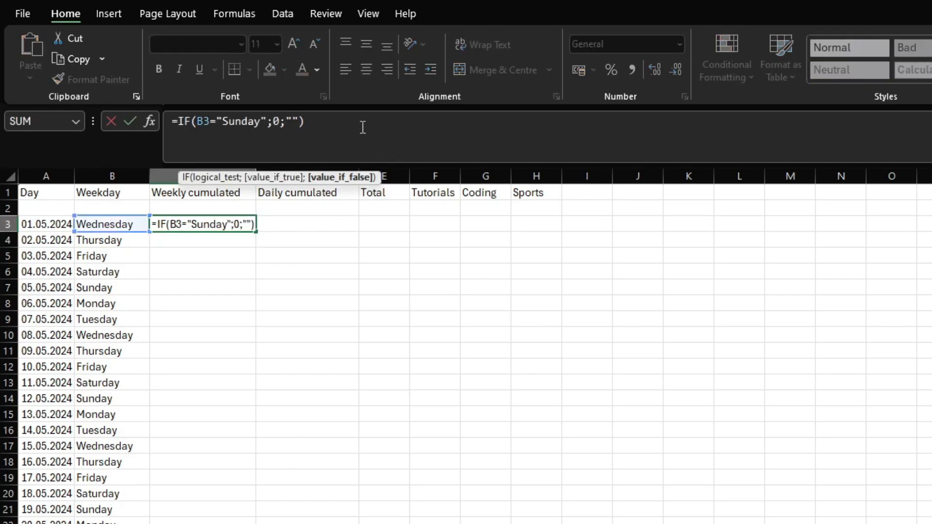
key("Return")
Step: Copy the IF formula from C3 to C14, the Weekly cumulated cell for Sunday 12.05.2024
key("Up")
key("ctrl+c")
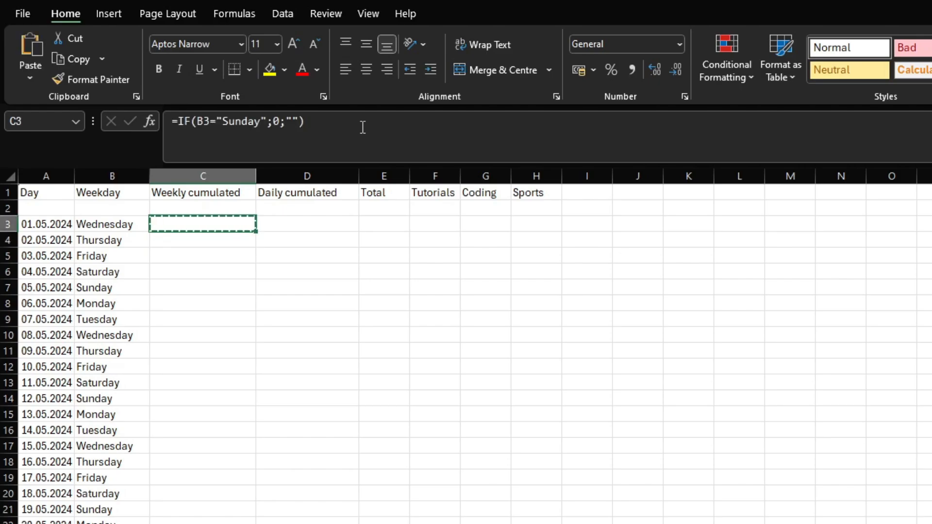
key("Down")
key("Down")
key("Down")
key("Down")
key("Down")
key("Down")
key("Down")
key("Down")
key("Down")
key("Down")
key("Down")
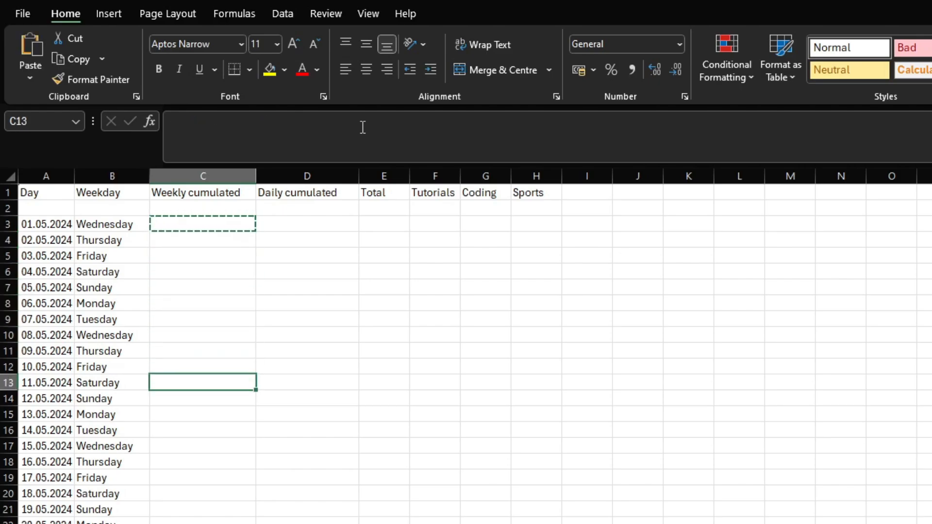
key("ctrl+v")
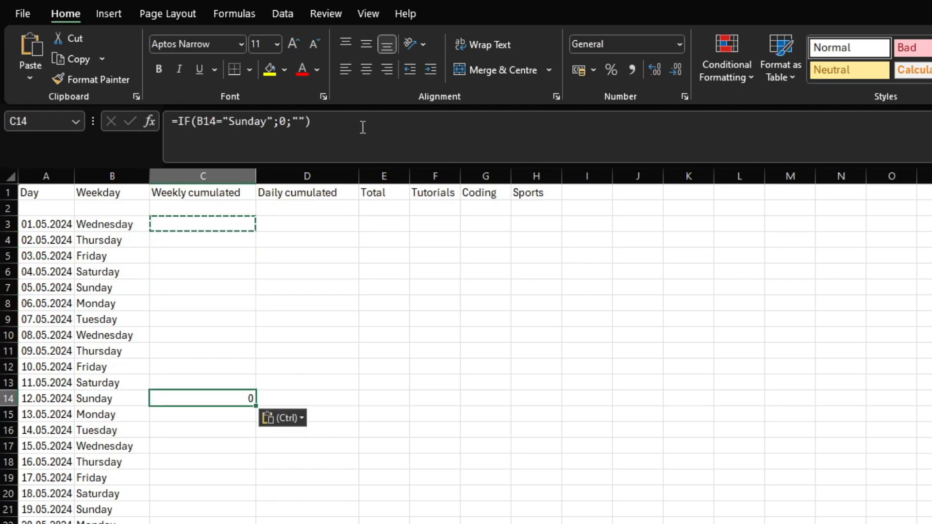
Step: Replace the value-if-true argument in C14 with SUM(E8:E14), adding the Total column for that Monday-to-Sunday week
double_click(284, 121)
type("SUM")
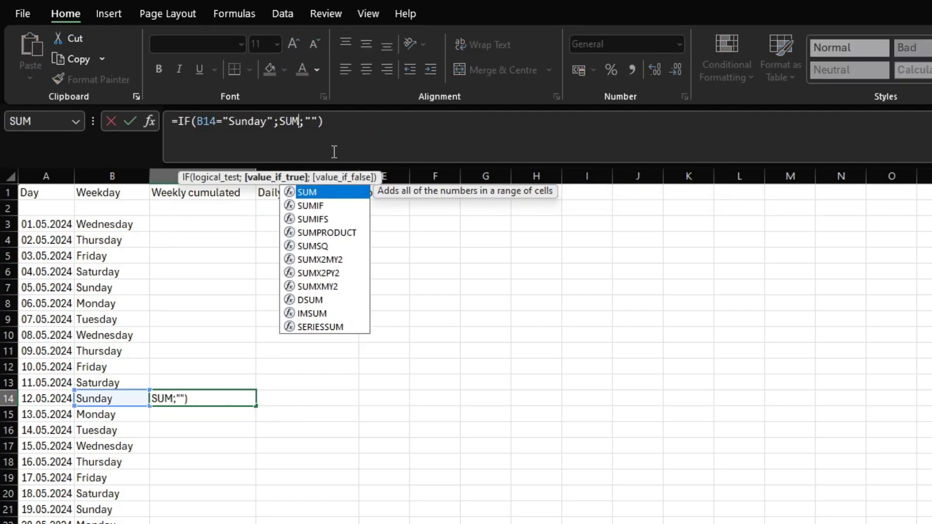
type("()")
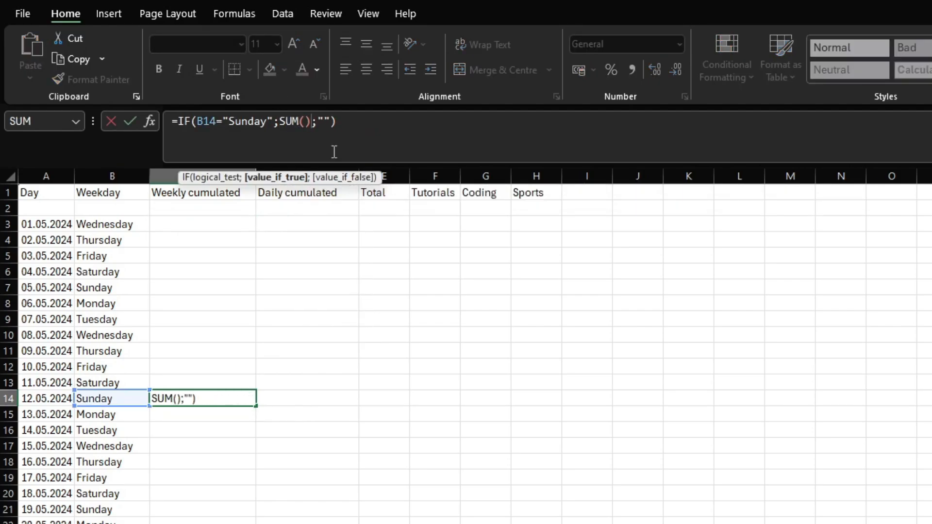
key("Left")
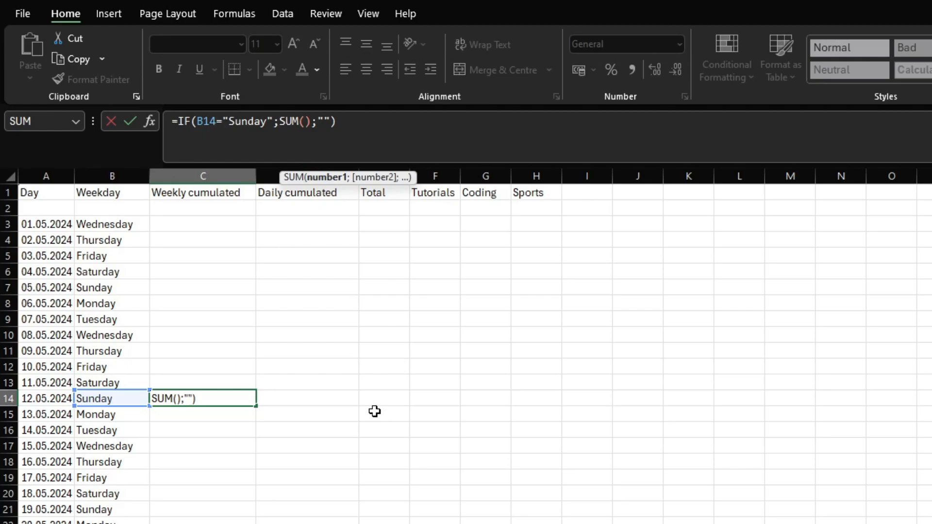
left_click_drag(374, 397, 394, 309)
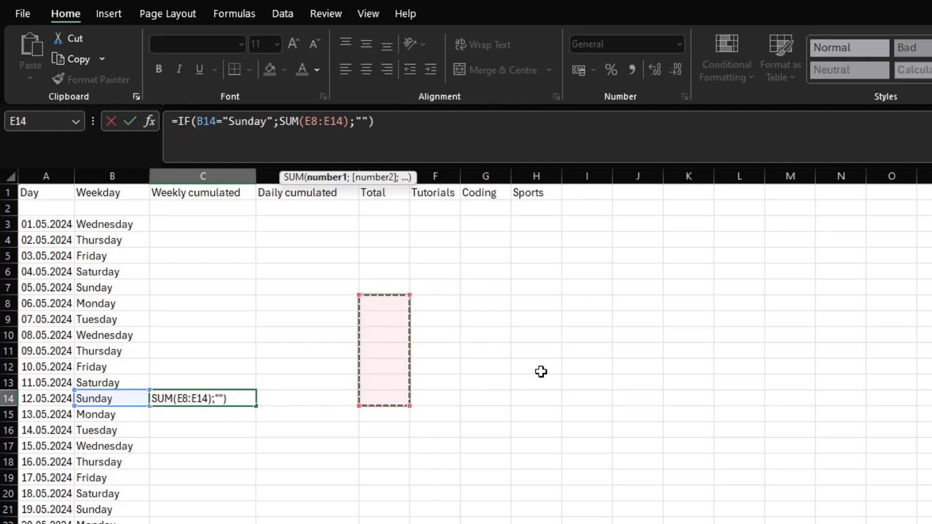
key("ctrl+Return")
Step: Copy the weekly sum formula from C14 to C7, the row of Sunday 05.05.2024
key("ctrl+c")
key("Up")
key("Up")
key("Up")
key("Up")
key("Up")
key("Up")
key("Up")
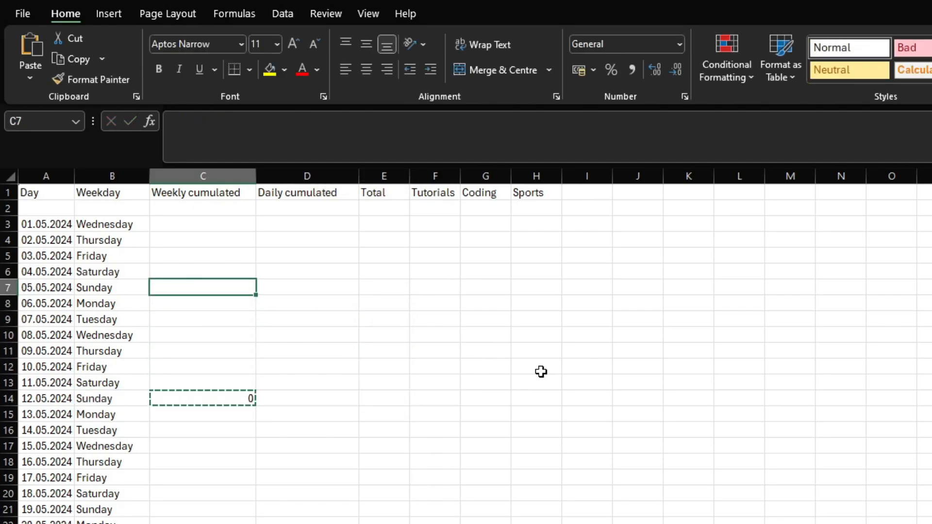
key("ctrl+v")
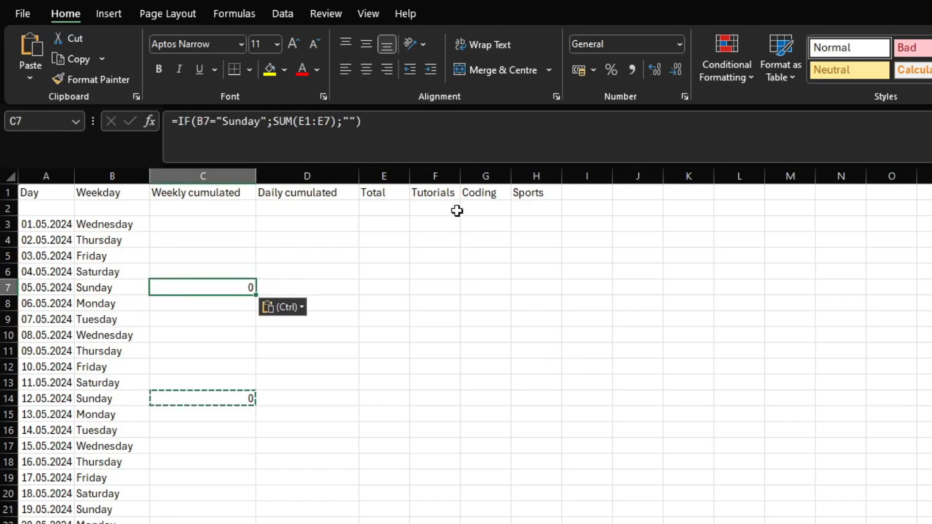
Step: Shorten the sum range in C7 to E3:E7 so it covers only the first partial week
left_click(422, 119)
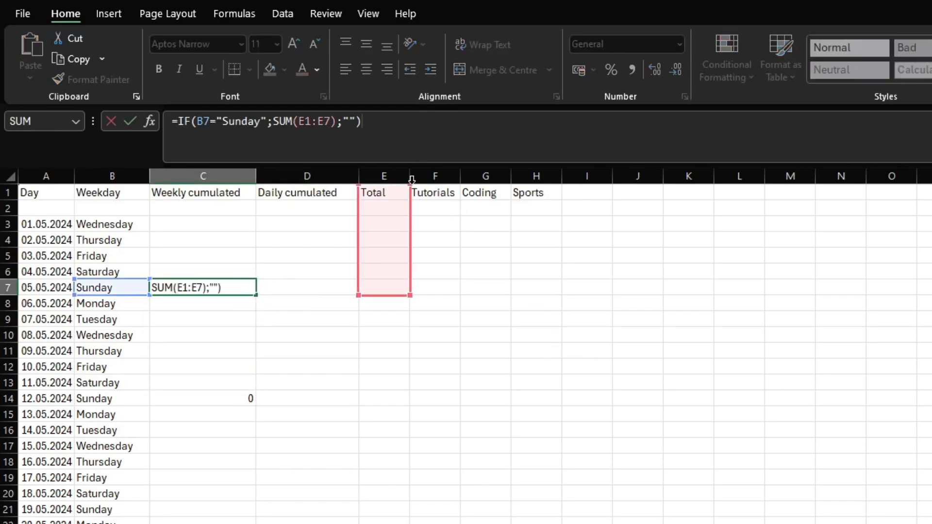
left_click_drag(408, 187, 408, 216)
key("Return")
key("Up")
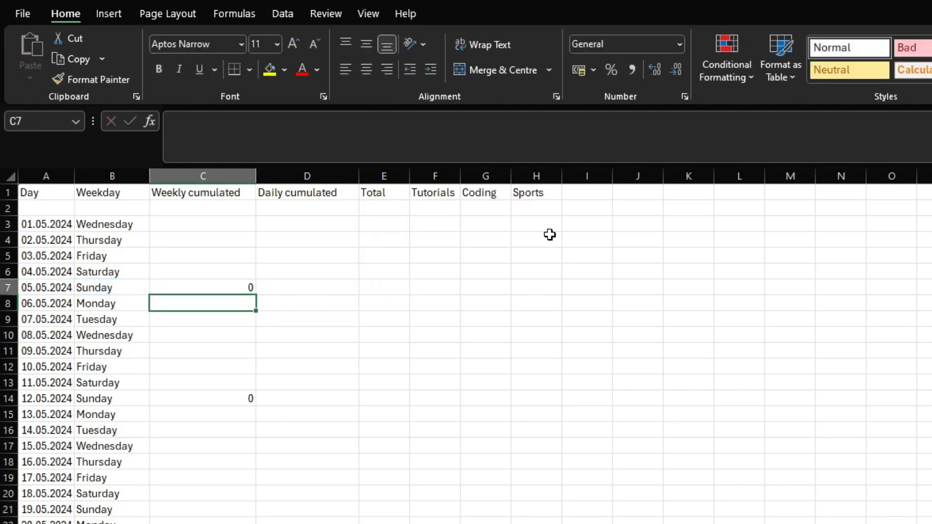
Step: Copy the weekly sum formula from C14 down through C33 of the Weekly cumulated column
key("Down")
key("Down")
key("Down")
key("Down")
key("Down")
key("Down")
key("Down")
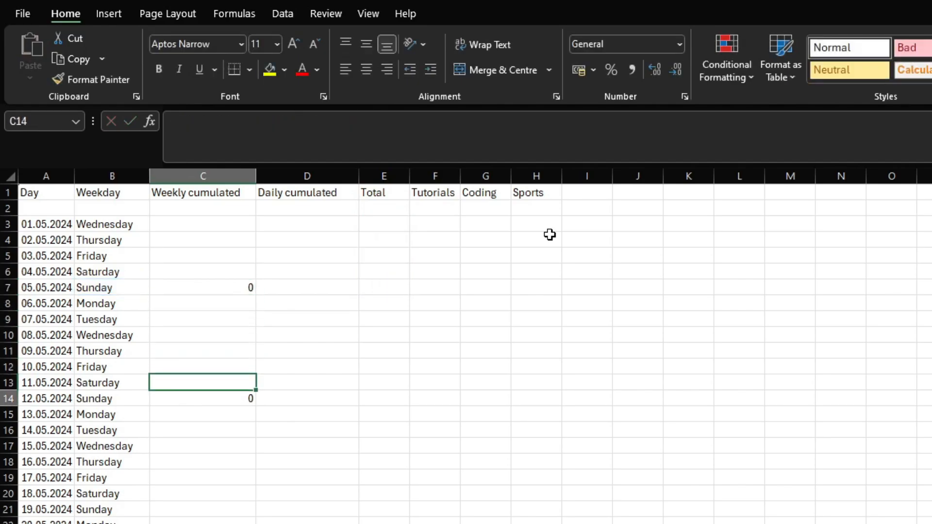
key("ctrl+c")
key("shift+Down")
key("shift+Down")
key("shift+Down")
key("shift+Down")
key("shift+Down")
key("shift+Down")
key("shift+Down")
key("shift+Down")
key("shift+Down")
key("shift+Down")
key("shift+Down")
key("shift+Down")
key("shift+Down")
key("shift+Down")
key("shift+Down")
key("shift+Down")
key("shift+Down")
key("shift+Down")
key("shift+Down")
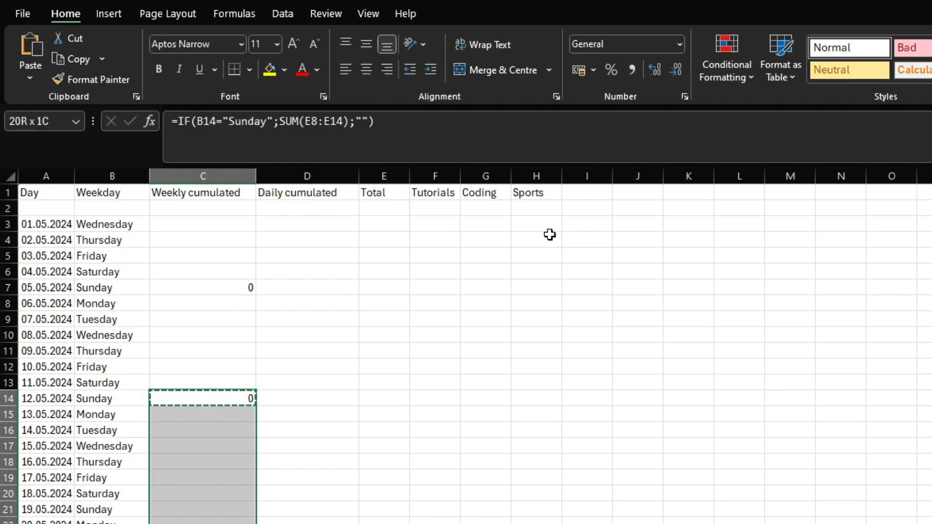
key("ctrl+v")
key("Right")
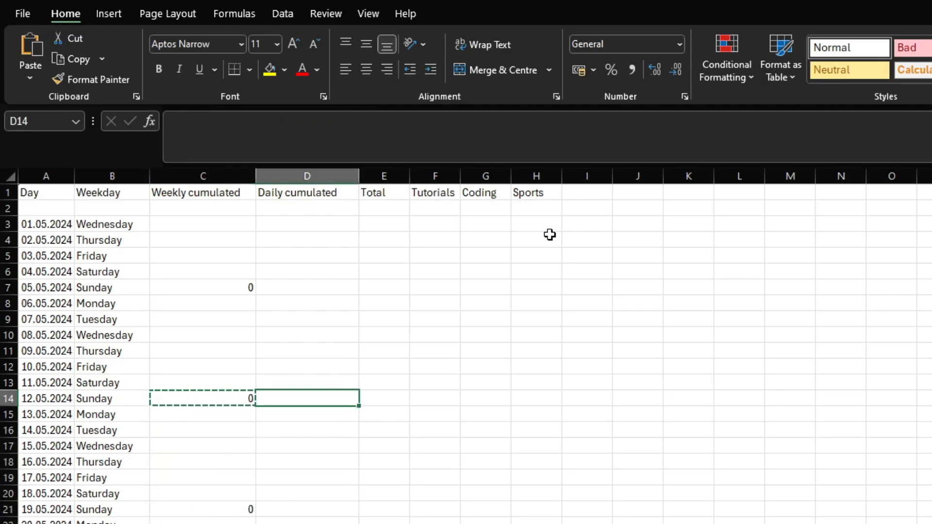
key("Left")
key("Right")
key("Left")
key("Right")
key("Left")
key("Left")
key("Left")
key("Right")
key("Right")
key("Right")
key("Left")
key("Left")
key("Right")
key("Right")
key("Right")
key("Left")
key("Left")
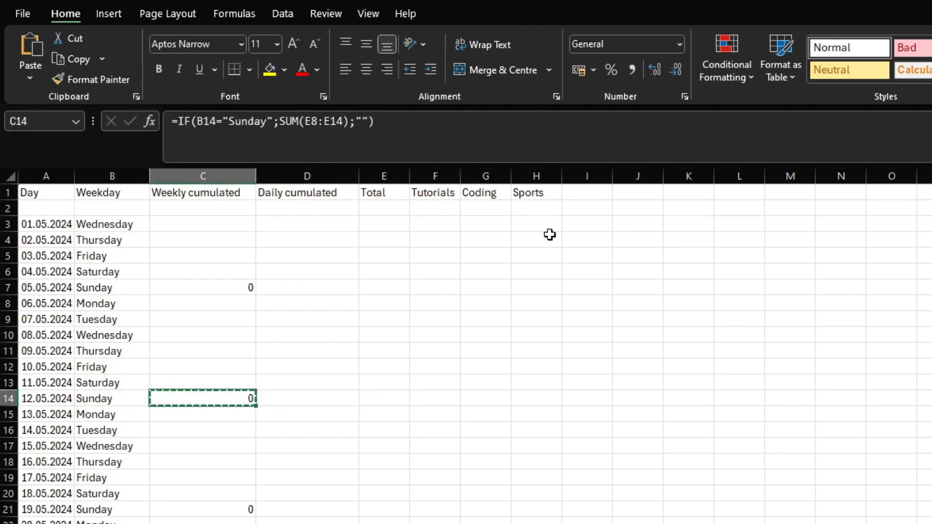
Step: Shift the sum range in C7 to D3:D7 so it adds the Daily cumulated column
key("Up")
key("Up")
key("Up")
key("Up")
key("Up")
key("Up")
key("Up")
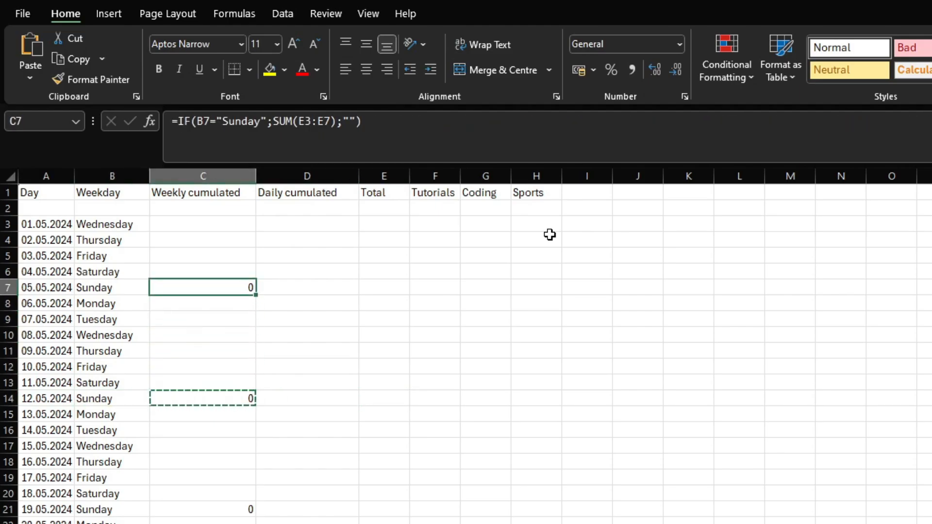
left_click(402, 121)
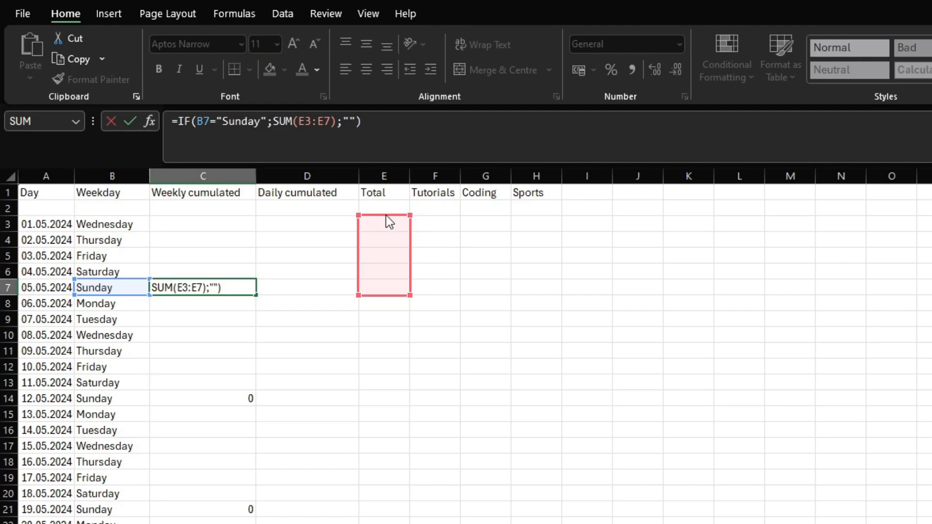
left_click_drag(387, 217, 358, 230)
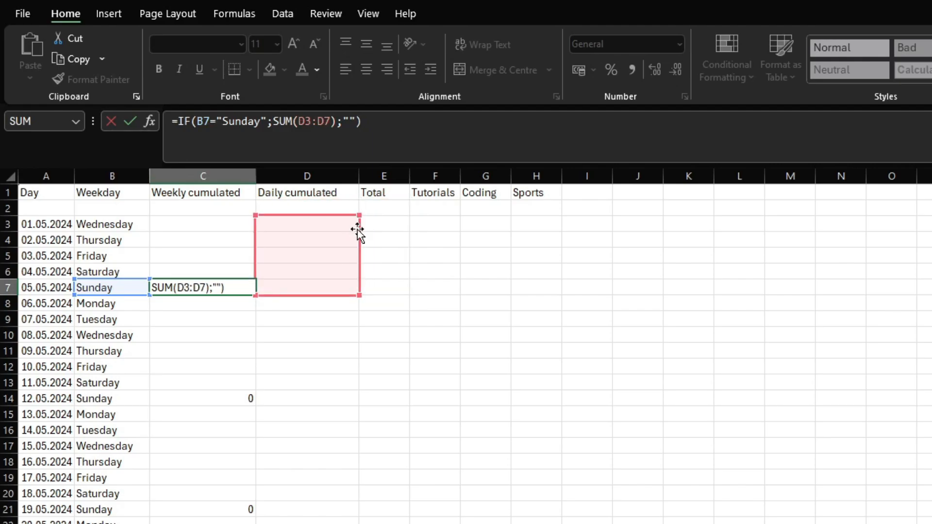
key("Return")
Step: Shift the sum range in C14 to D8:D14 in the Daily cumulated column
key("Down")
key("Down")
key("Down")
key("Down")
key("Down")
key("Down")
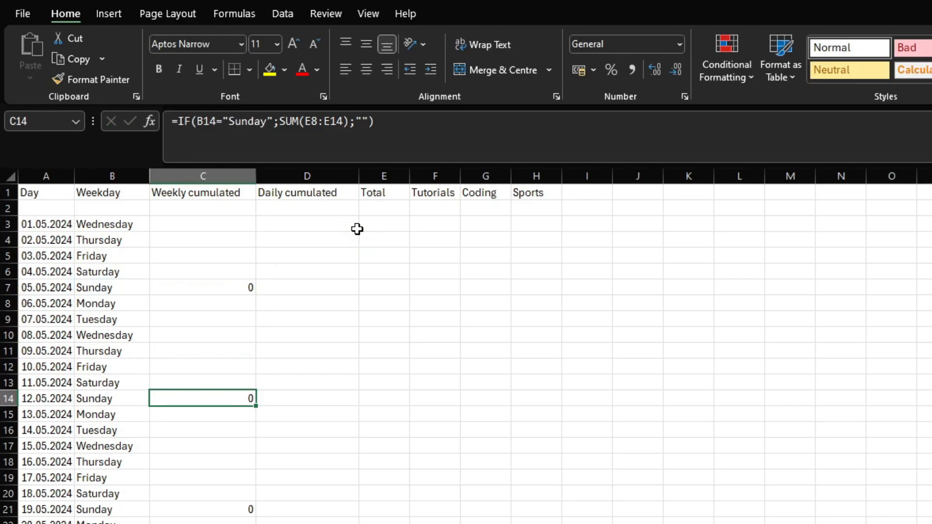
key("F2")
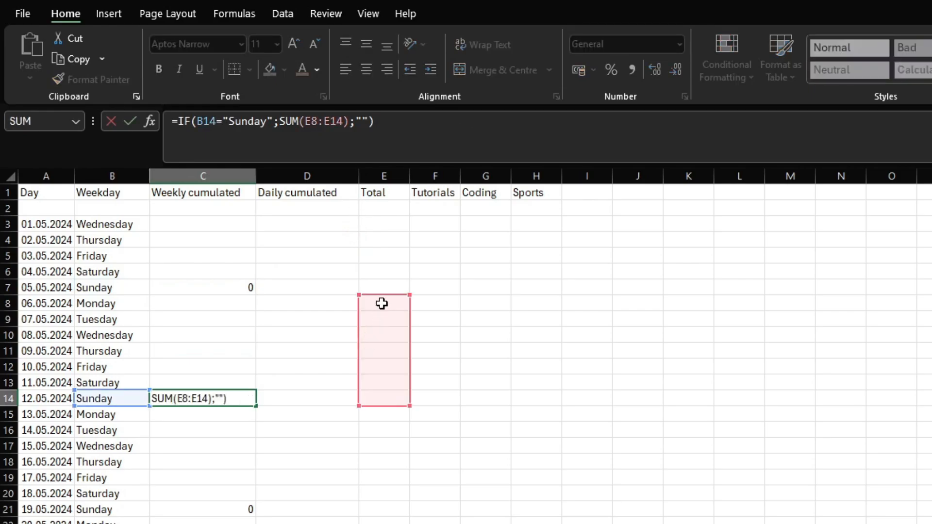
left_click_drag(385, 304, 334, 304)
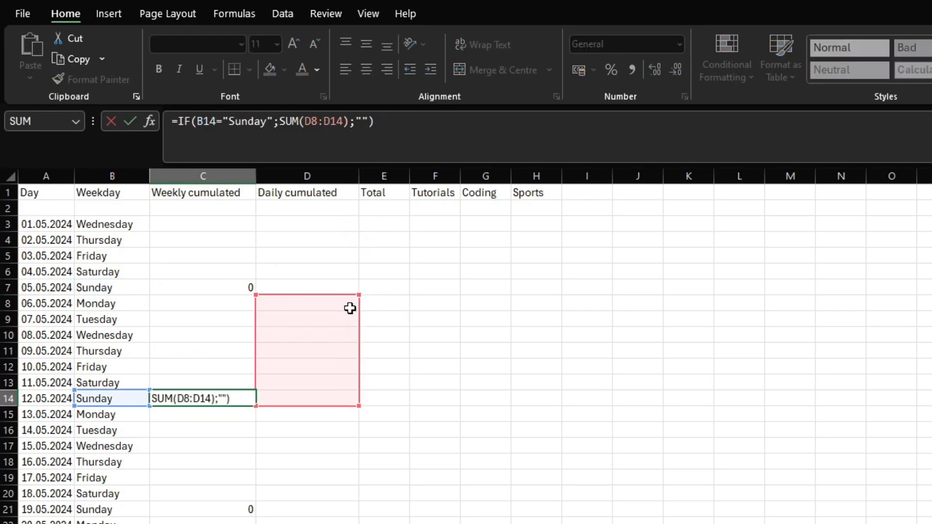
key("Return")
Step: Copy the C14 formula that sums the Daily cumulated column down through C33
key("Up")
key("ctrl+c")
key("shift+Down")
key("shift+Down")
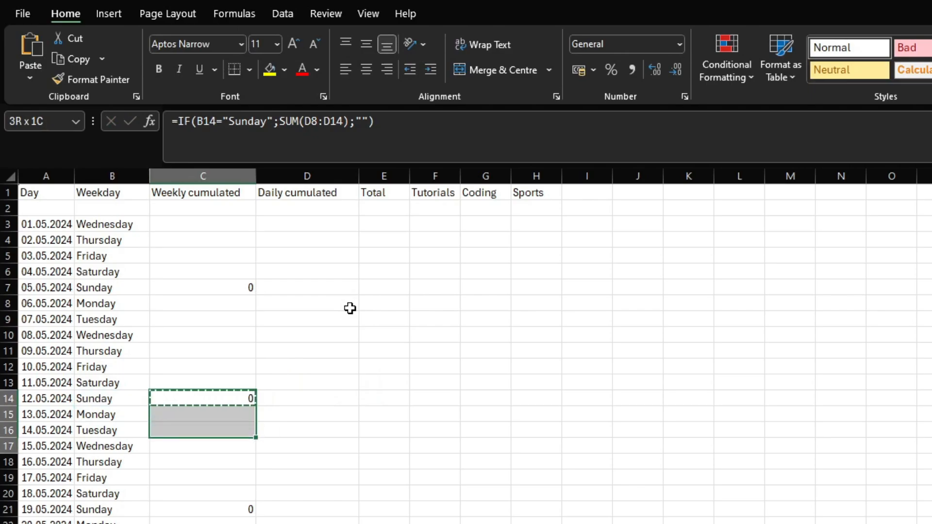
key("shift+Down")
key("shift+Down")
key("shift+Down")
key("shift+Down")
key("shift+Down")
key("shift+Down")
key("shift+Down")
key("shift+Down")
key("shift+Down")
key("shift+Down")
key("shift+Down")
key("shift+Down")
key("shift+Down")
key("shift+Down")
key("shift+Down")
key("shift+Down")
key("shift+Down")
Step: Enter the formula =SUM(F3:H3) in cell D3 of the Daily cumulated column
key("Up")
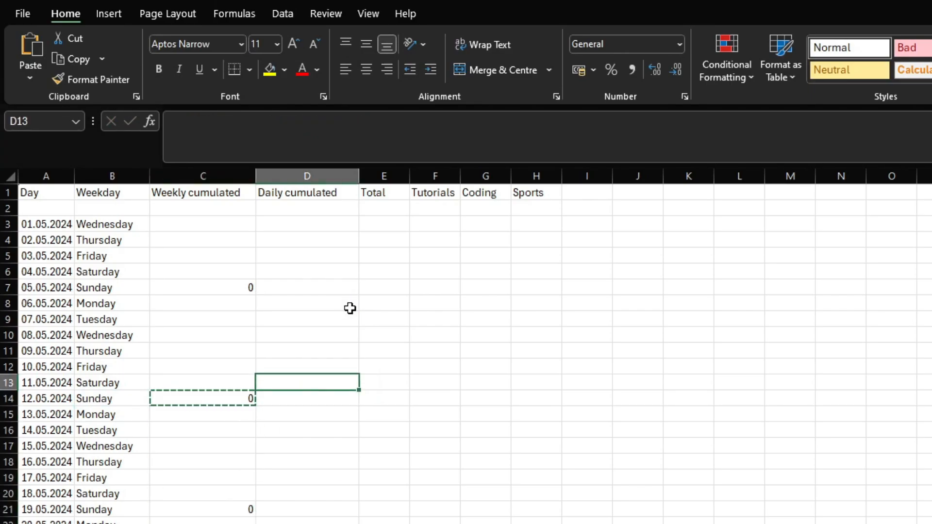
key("ctrl+Up")
key("Down")
key("Down")
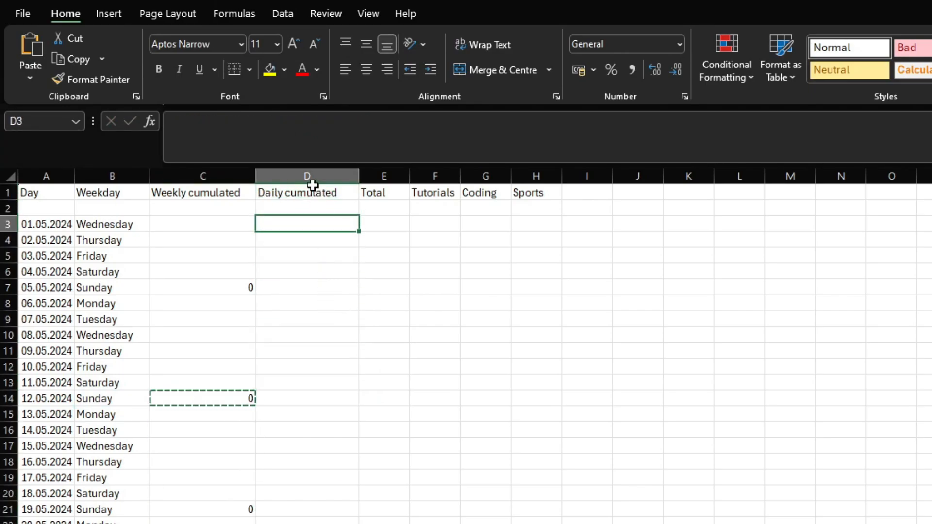
left_click(301, 133)
type("=SUM()")
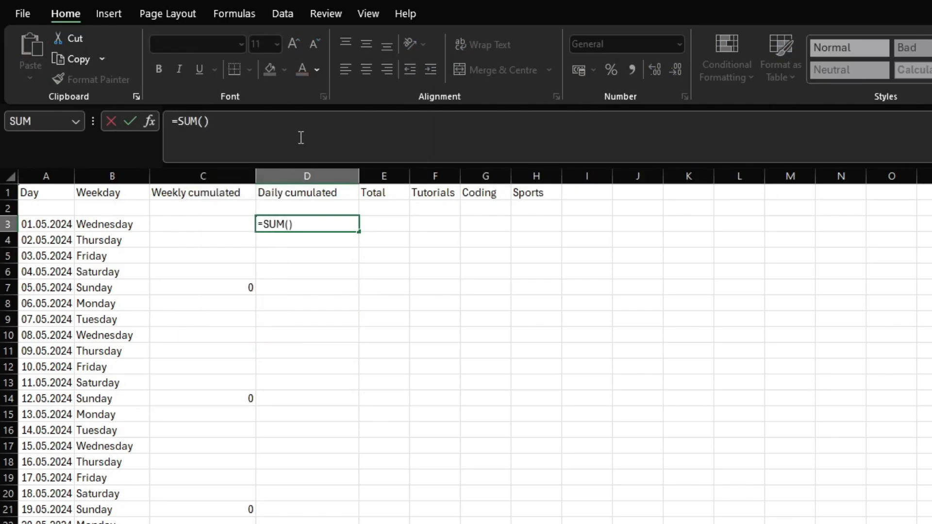
key("Left")
left_click_drag(431, 230, 528, 222)
key("Return")
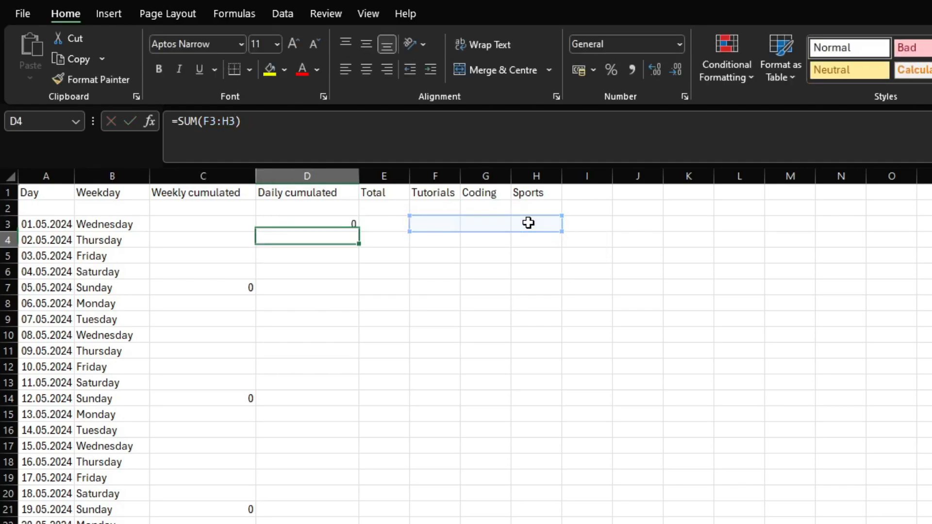
Step: Copy the D3 sum formula down the Daily cumulated column for all listed dates
key("Up")
key("ctrl+c")
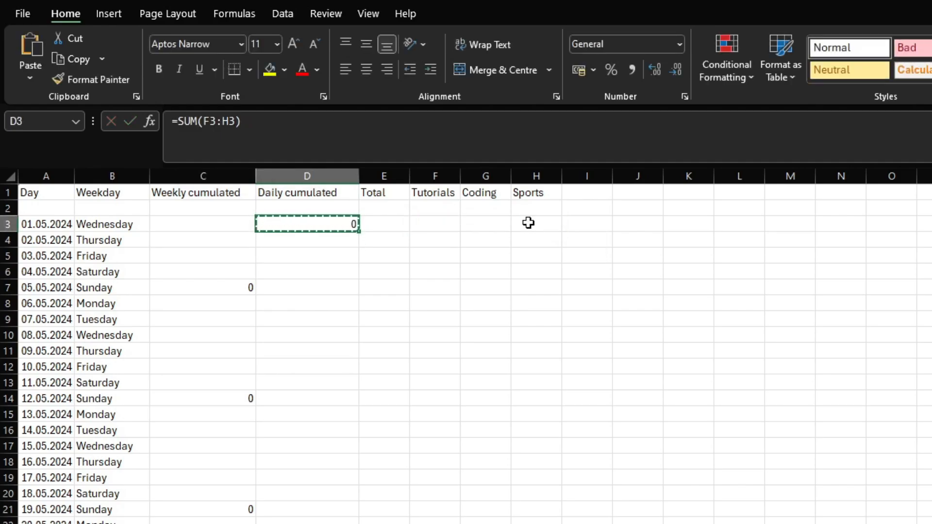
key("shift+Down")
key("shift+Down")
key("shift+Down")
key("shift+Down")
key("shift+Down")
key("shift+Down")
key("shift+Down")
key("shift+Down")
key("shift+Down")
key("shift+Down")
key("shift+Down")
key("shift+Down")
key("shift+Down")
key("shift+Down")
key("shift+Down")
key("shift+Down")
key("shift+Down")
key("shift+Down")
key("shift+Down")
key("shift+Down")
key("shift+Down")
key("shift+Down")
key("shift+Down")
key("shift+Down")
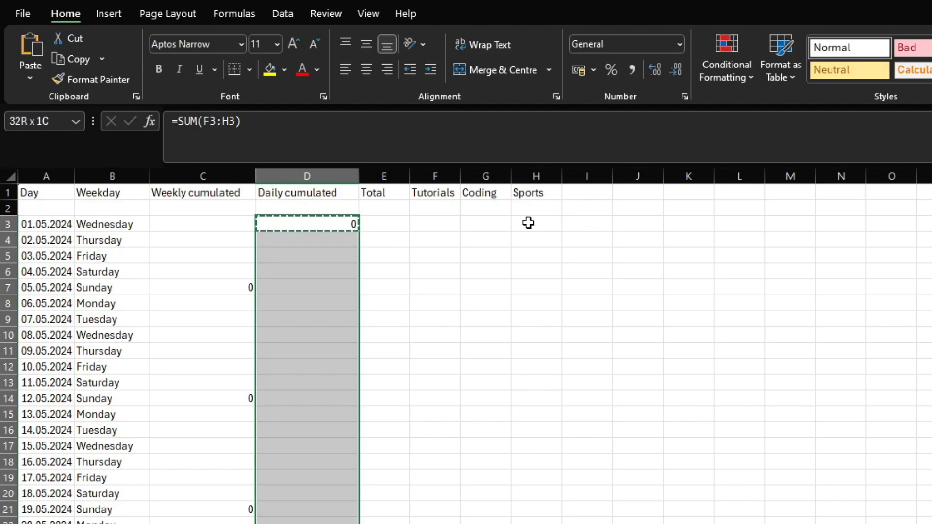
key("ctrl+v")
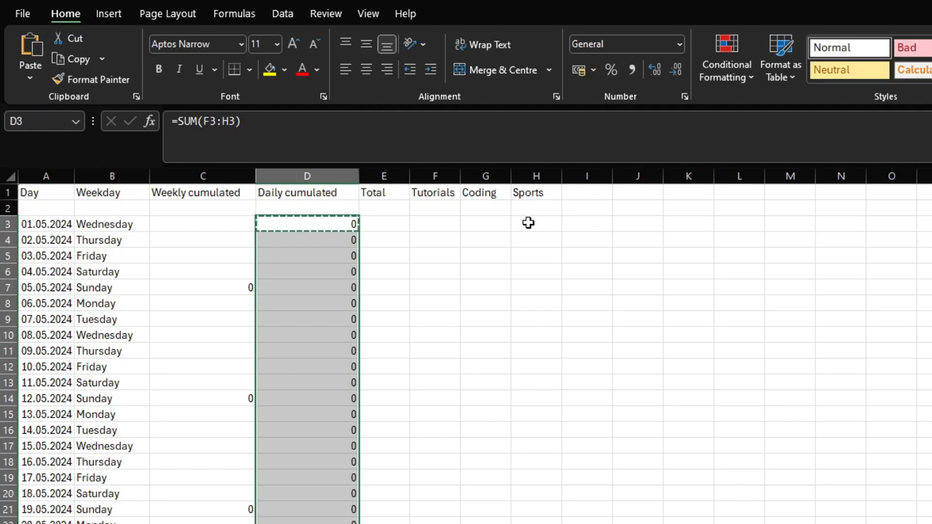
Step: Enter the running total formula =D3+E2 in cell E3 of the Total column
key("Right")
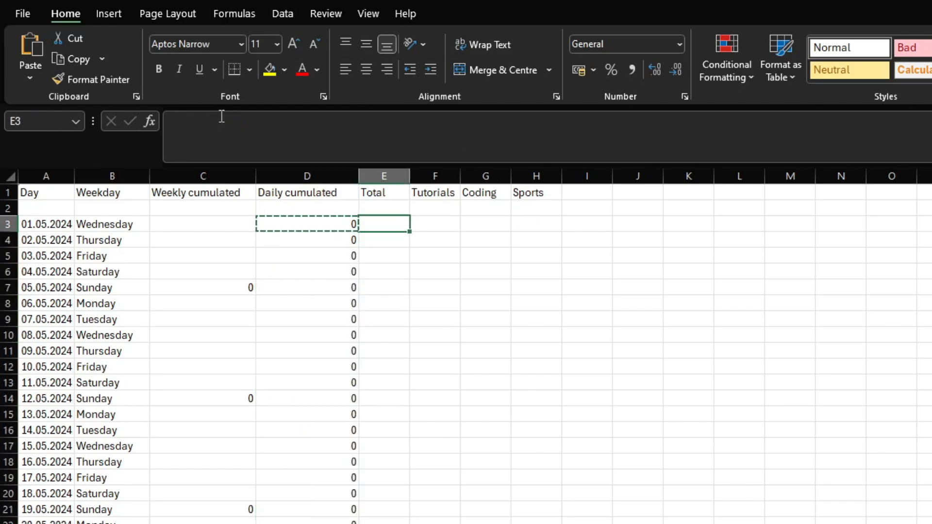
left_click(291, 119)
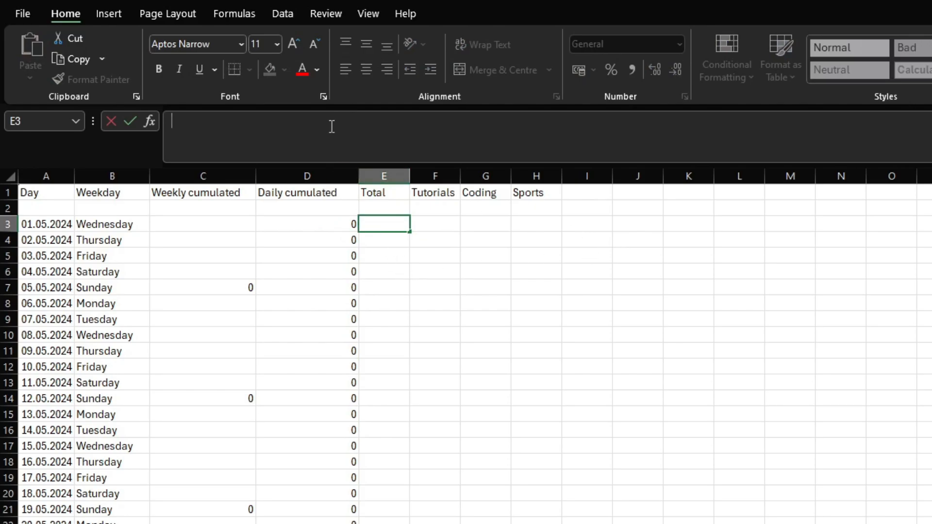
type("=")
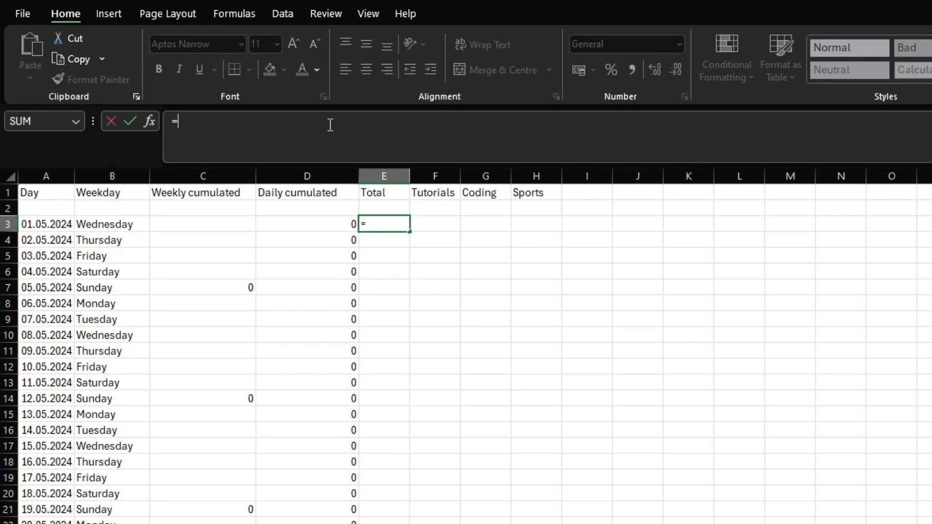
left_click(317, 228)
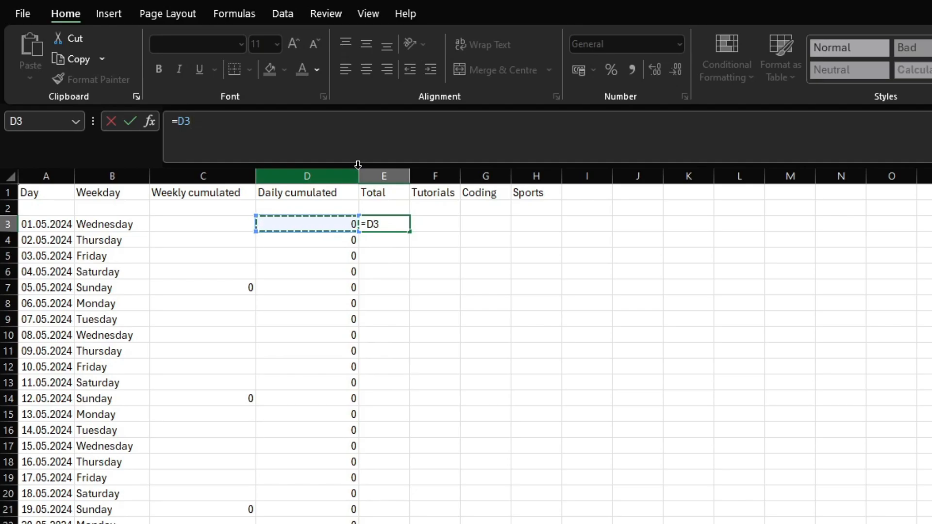
type("+")
left_click(393, 208)
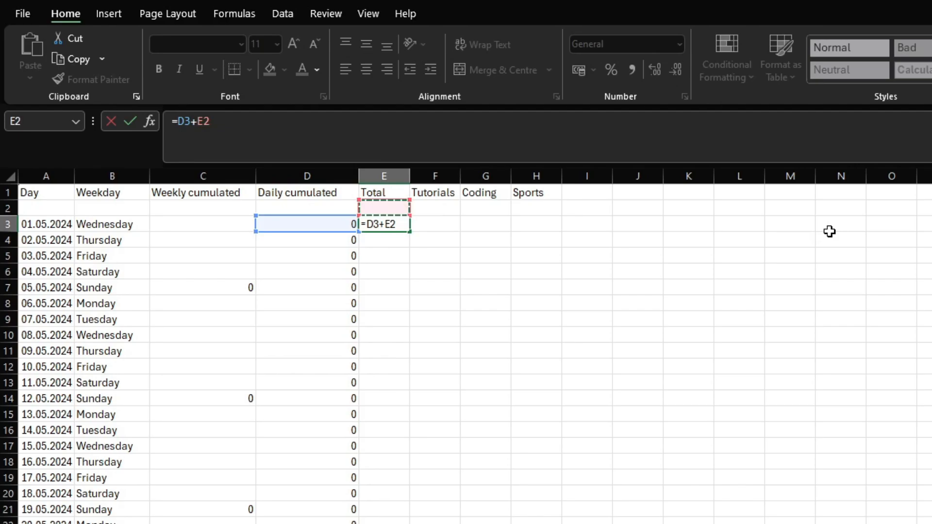
key("Return")
Step: Copy the E3 running total formula down through E33 of the Total column
key("Up")
key("ctrl+c")
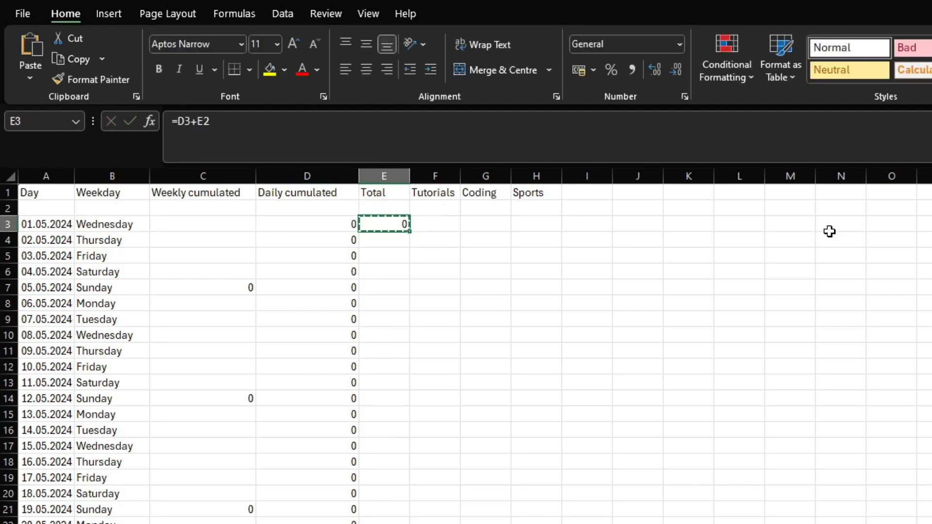
key("shift+Down")
key("shift+Down")
key("shift+Down")
key("shift+Down")
key("shift+Down")
key("shift+Down")
key("shift+Down")
key("shift+Down")
key("shift+Down")
key("shift+Down")
key("shift+Down")
key("shift+Down")
key("shift+Down")
key("shift+Down")
key("shift+Down")
key("shift+Down")
key("shift+Down")
key("shift+Down")
key("shift+Down")
key("shift+Down")
key("shift+Down")
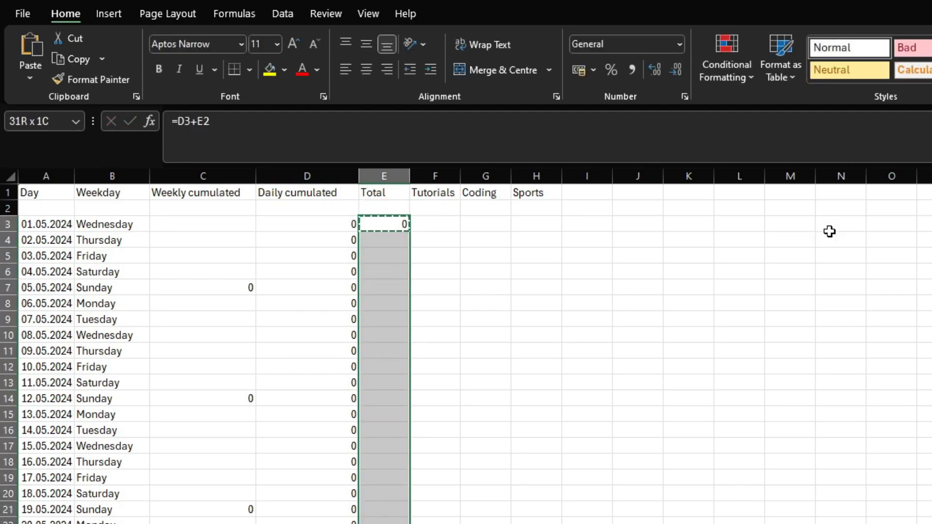
key("ctrl+v")
key("Escape")
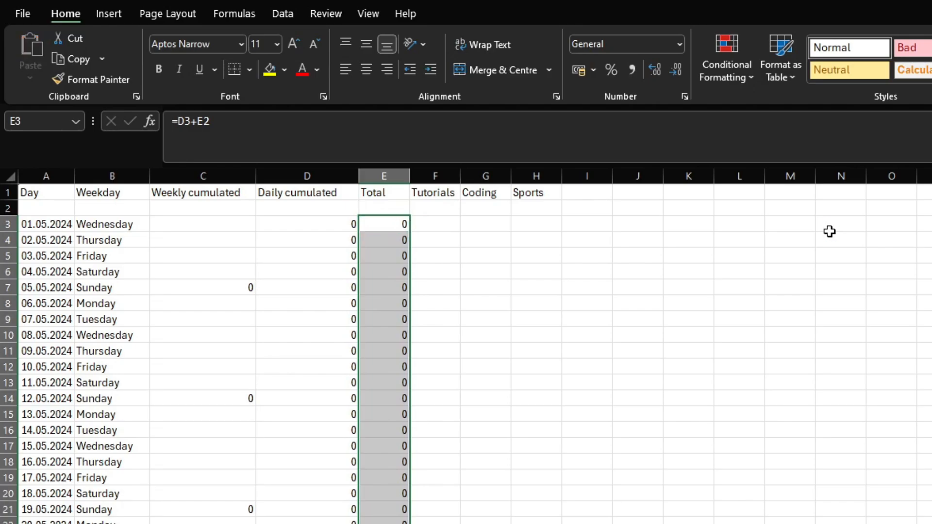
Step: Start a FILTER formula in F3 of the Tutorials column, with empty array and include arguments and 0 as the if-empty value
key("Right")
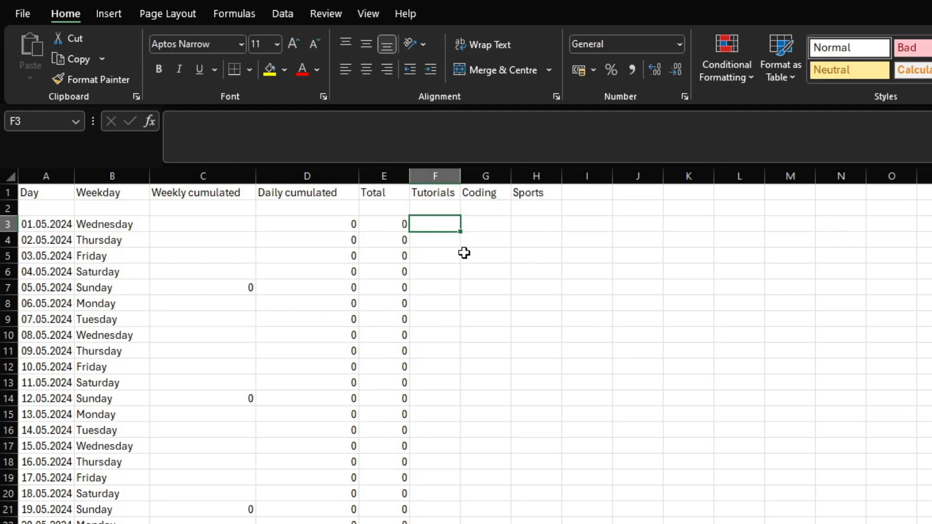
left_click(218, 141)
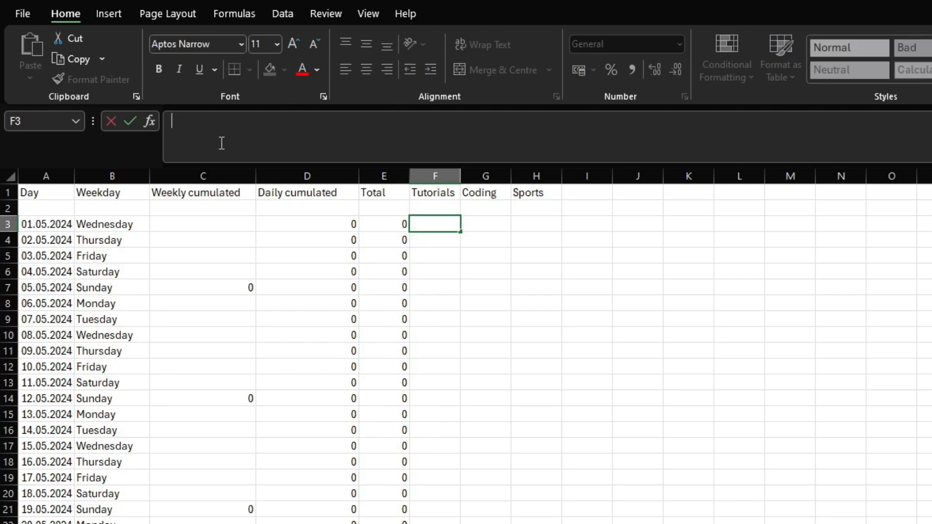
type("=F")
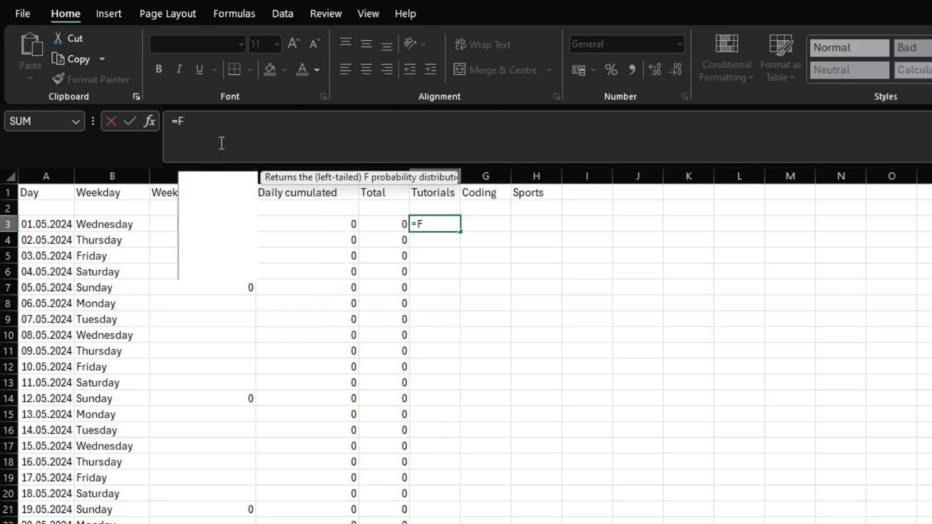
type("ILTER")
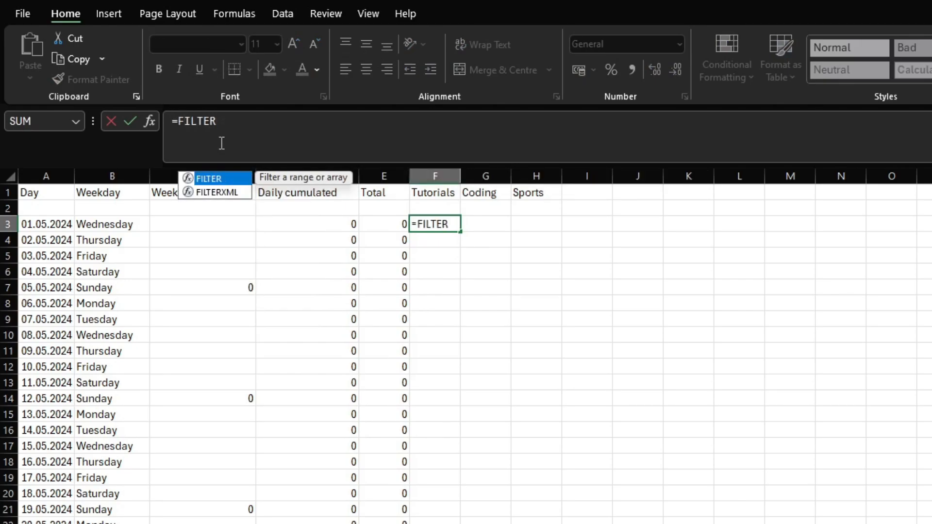
type("()")
key("Left")
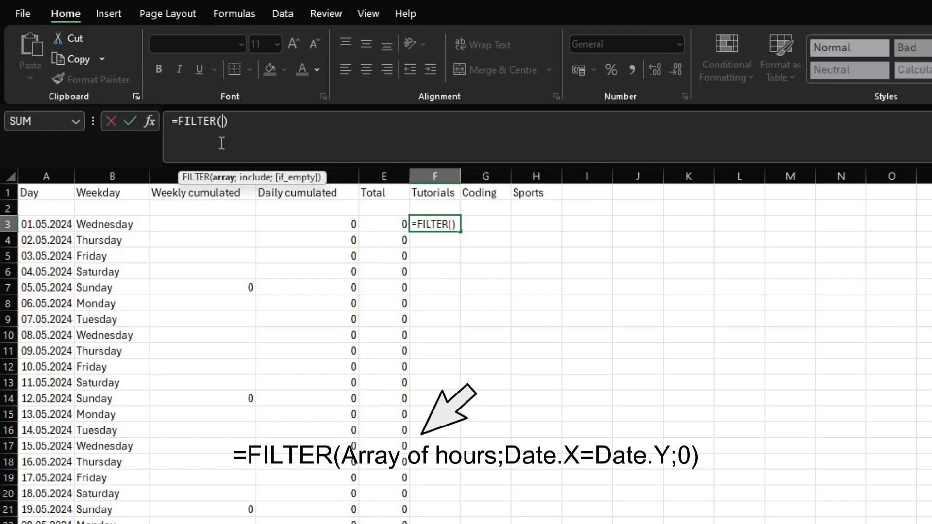
type(";")
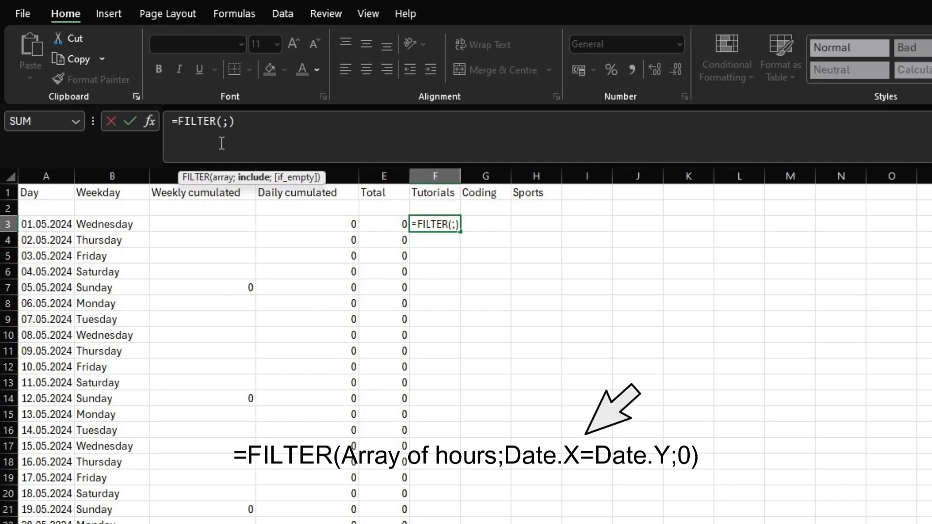
type(";")
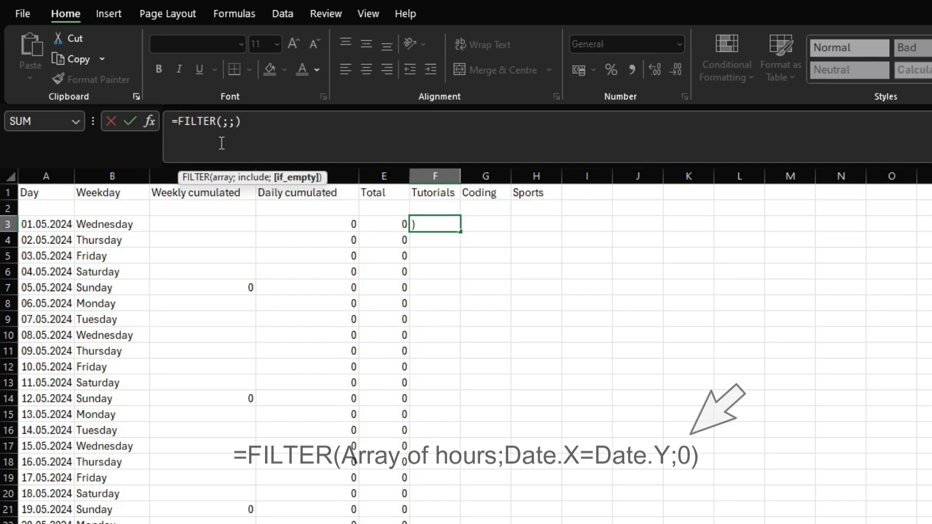
type("0")
key("Left")
key("Left")
key("Left")
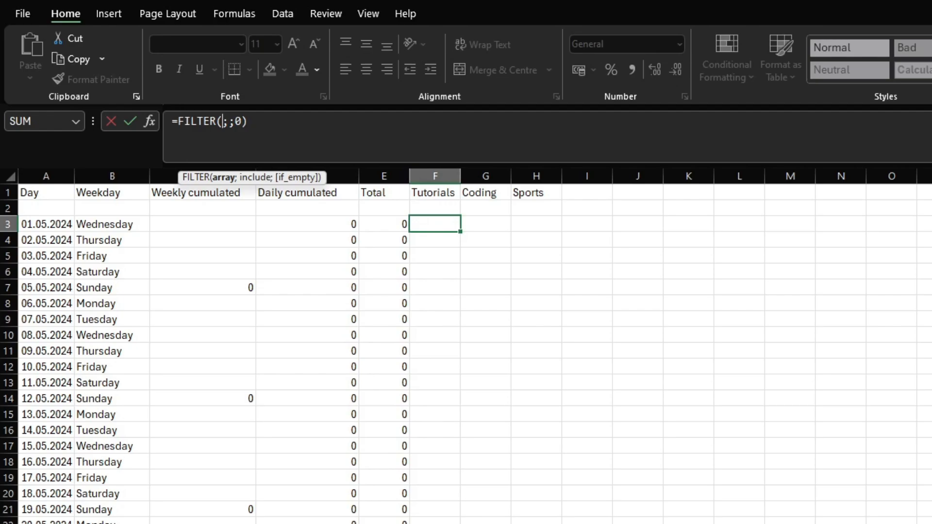
Step: Set the FILTER array to the whole column I of the Tutorials sheet, Tutorials!I:I
key("ctrl+Page_Down")
left_click(461, 175)
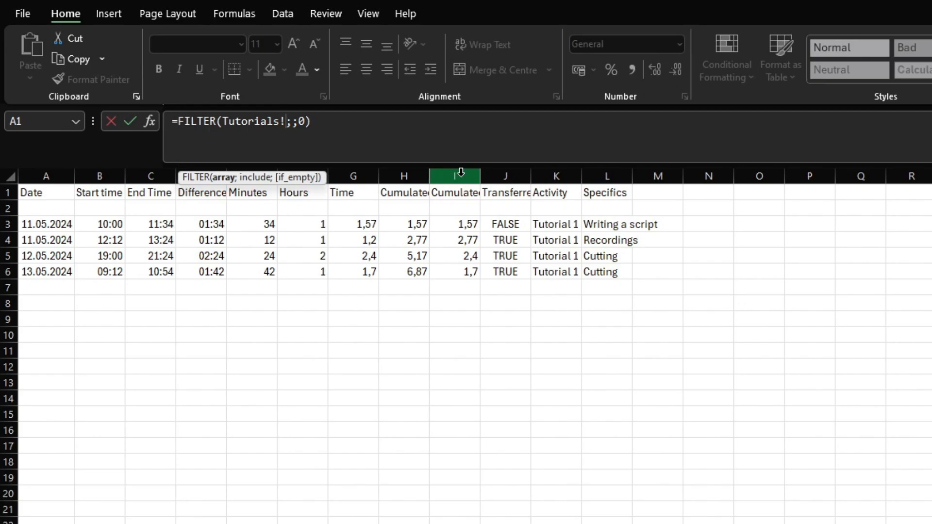
left_click(461, 172)
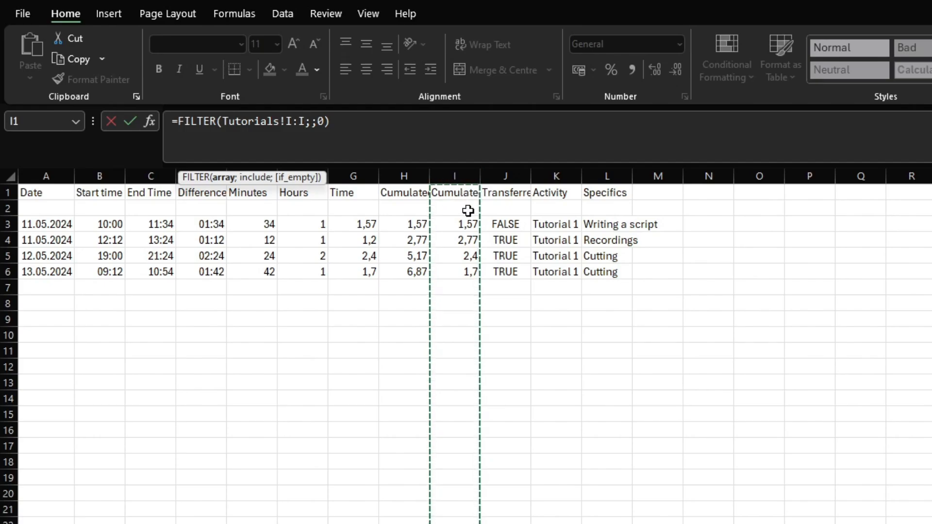
Step: Set up the include argument as two multiplied bracketed conditions and fill the first with Overview!A3=Tutorials!A:A
key("F2")
key("Right")
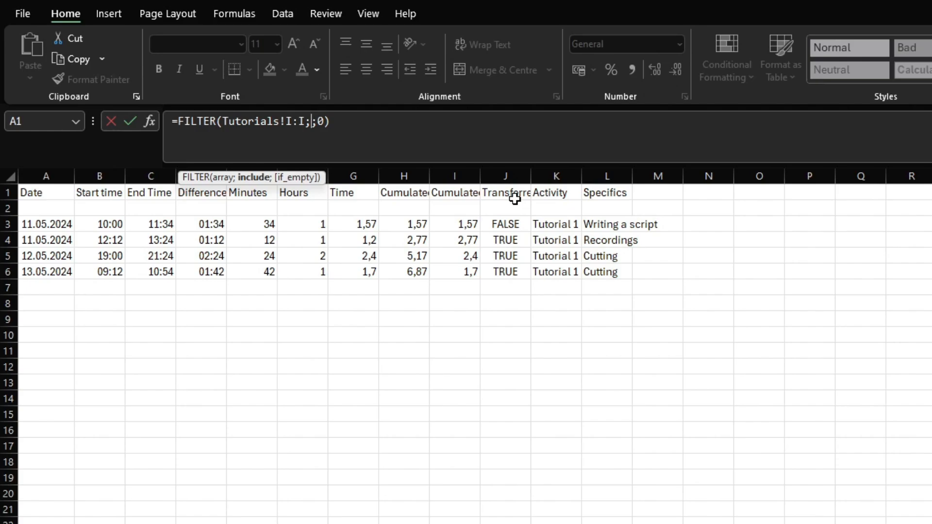
type("()*")
key("Left")
key("Left")
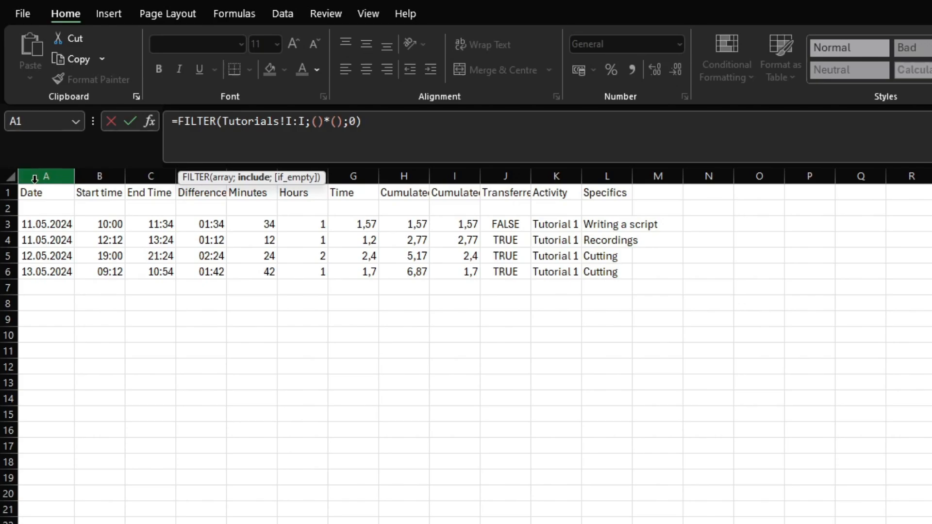
key("ctrl+Page_Up")
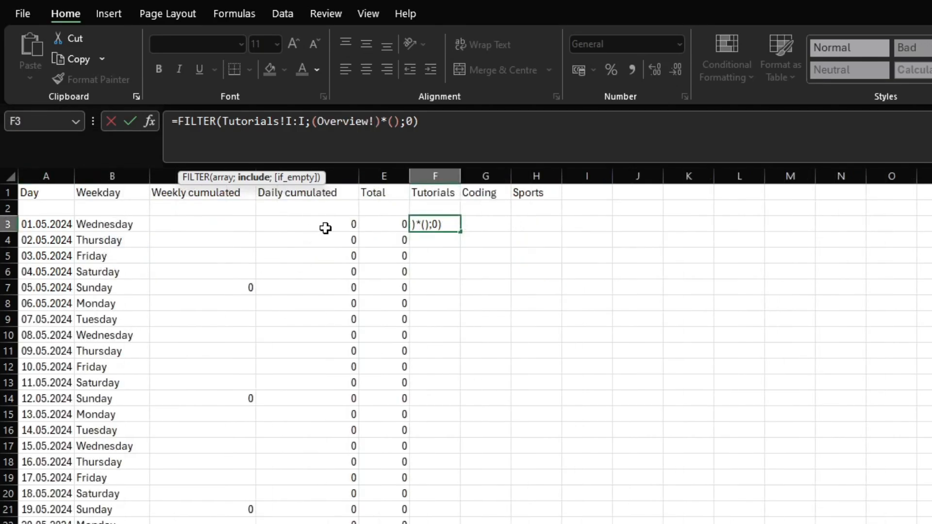
left_click(49, 223)
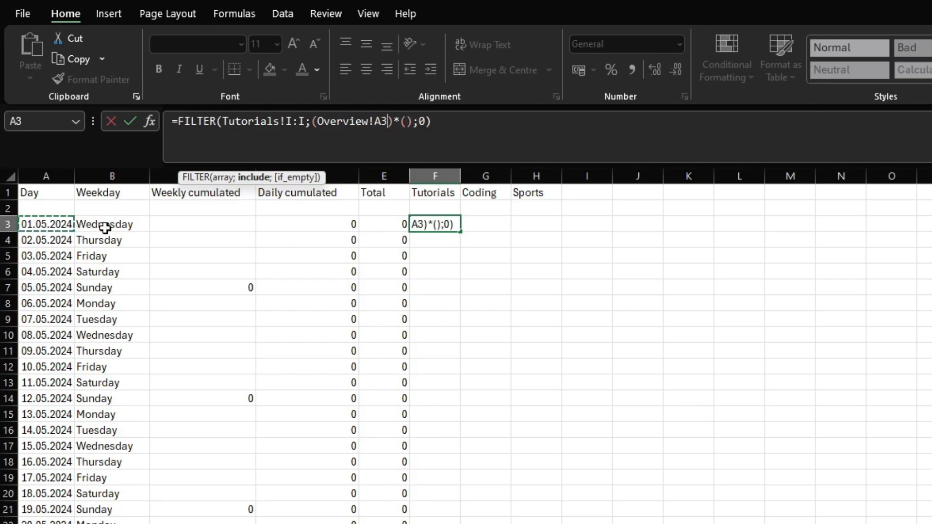
type("=")
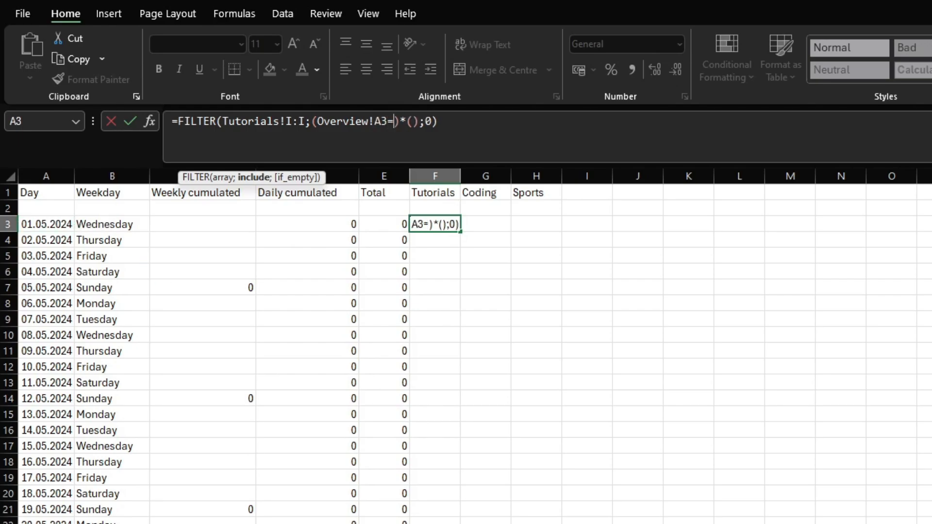
key("ctrl+Page_Down")
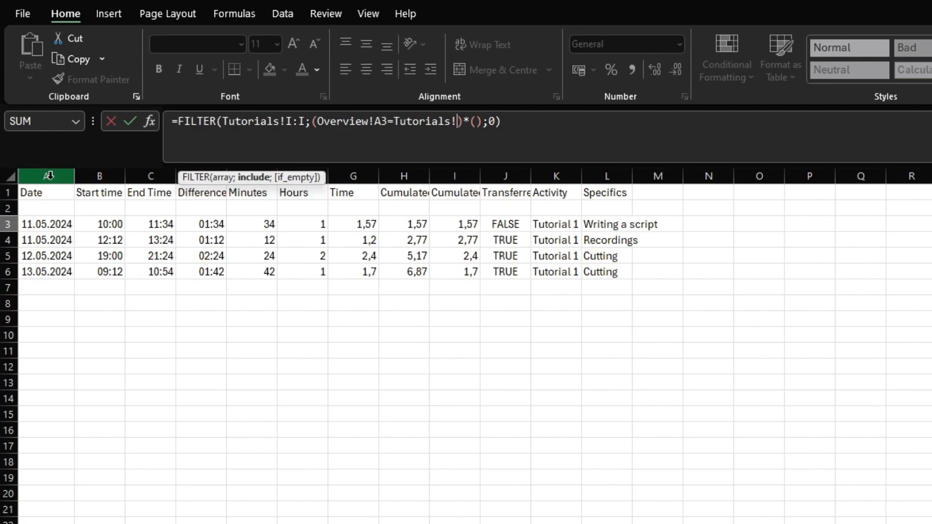
left_click(48, 175)
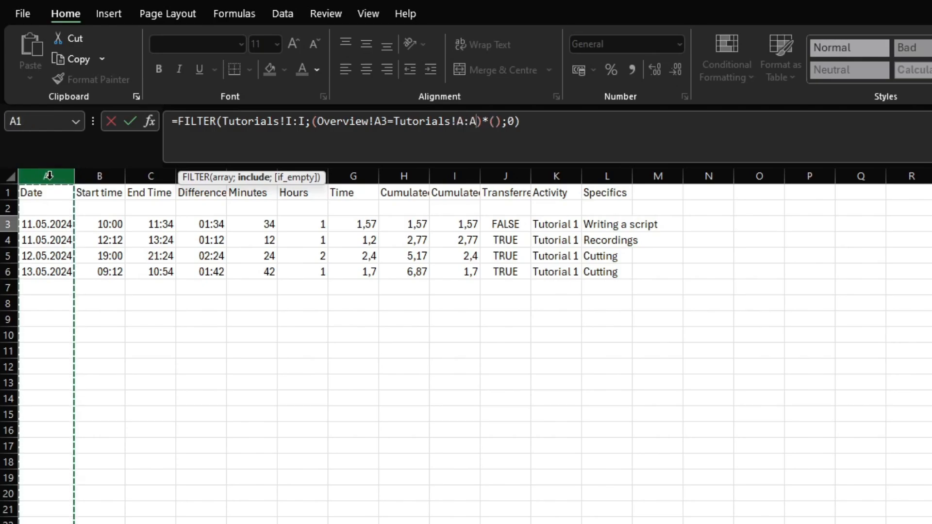
Step: Fill the second bracketed condition of F3's FILTER include argument with Tutorials!J:J=TRUE
left_click(494, 116)
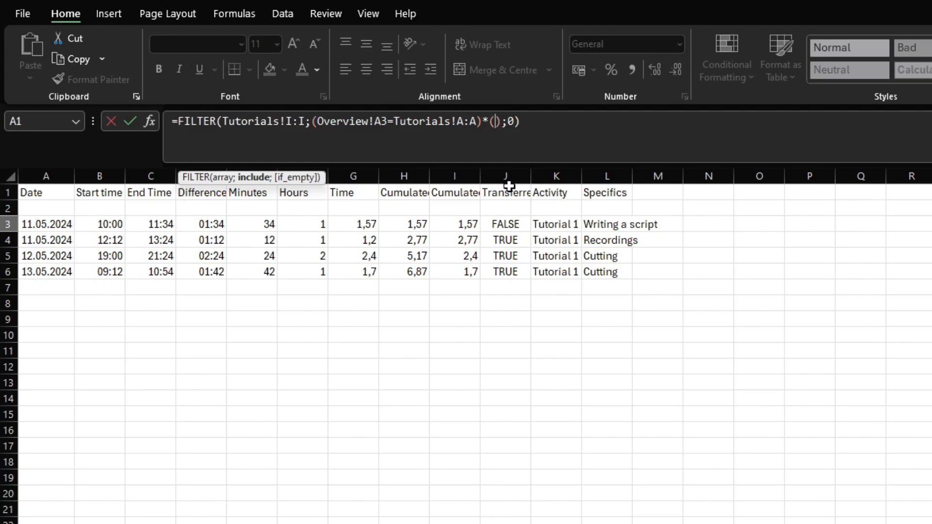
left_click(521, 174)
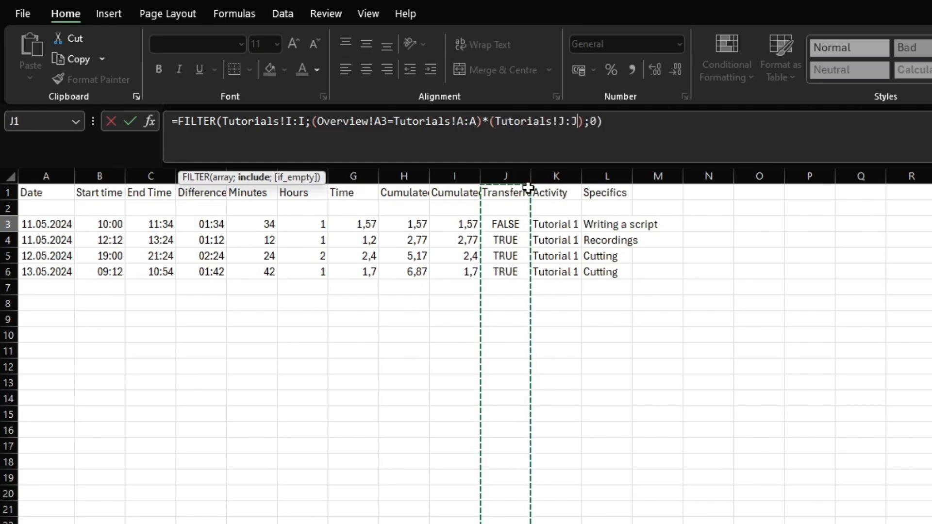
type("=")
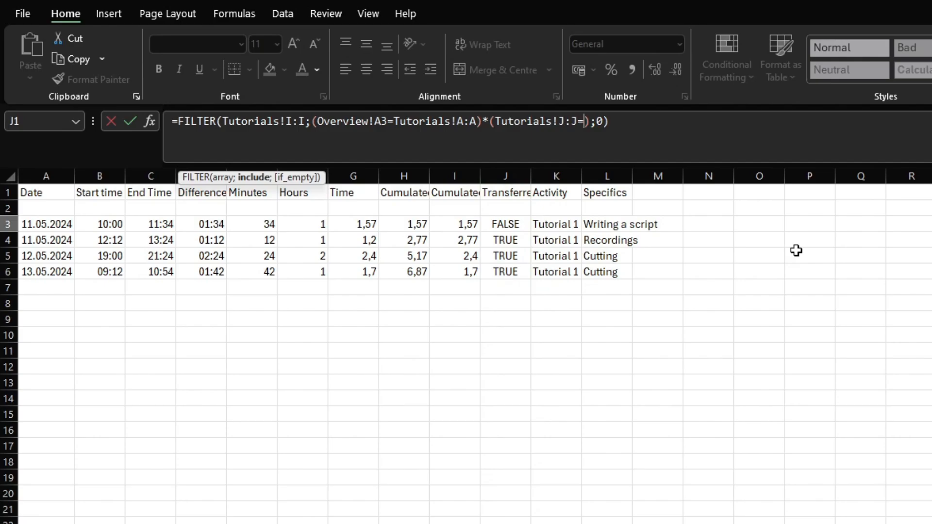
type("TRUE")
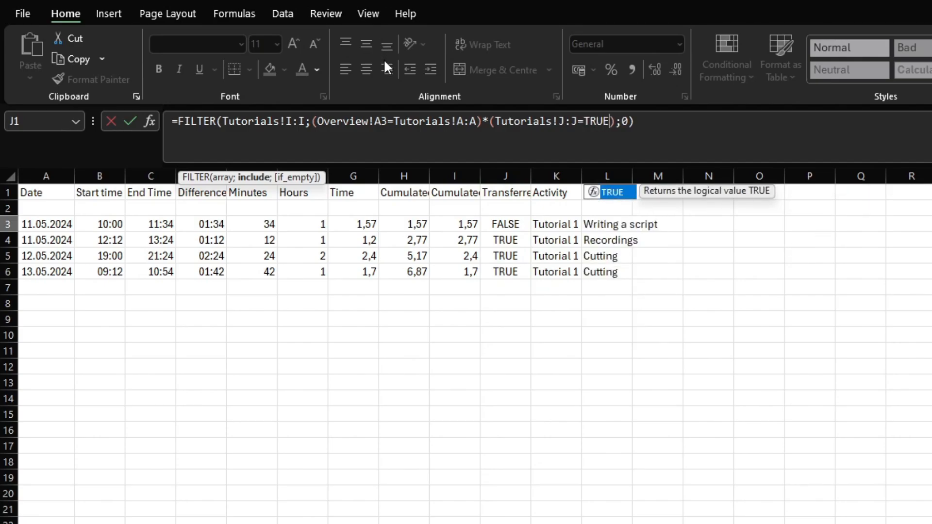
Step: Make the FILTER array reference in F3 absolute, as Tutorials!$I:$I
left_click(287, 114)
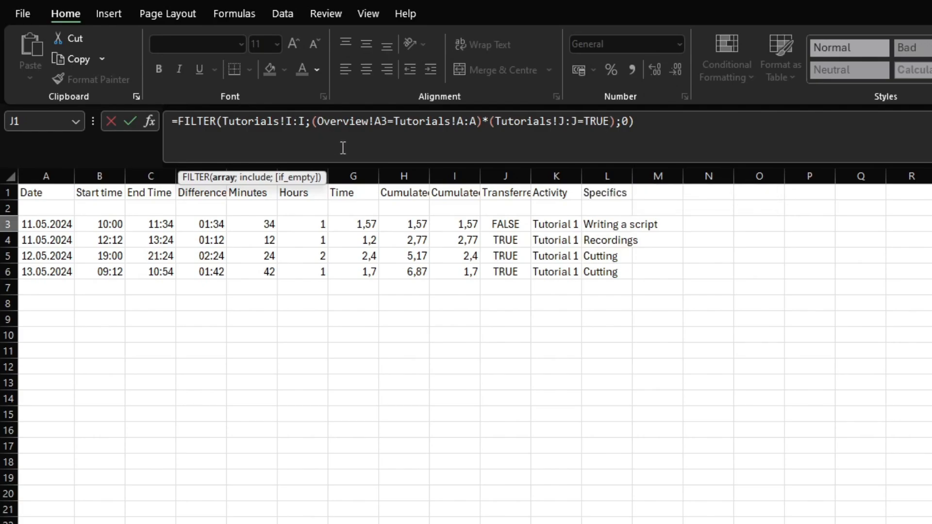
type("$I:$")
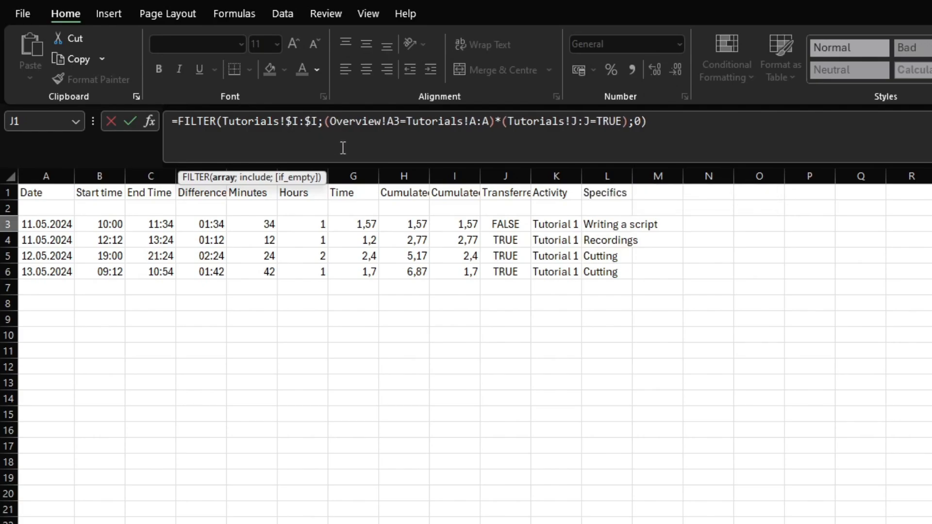
key("Right")
key("Right")
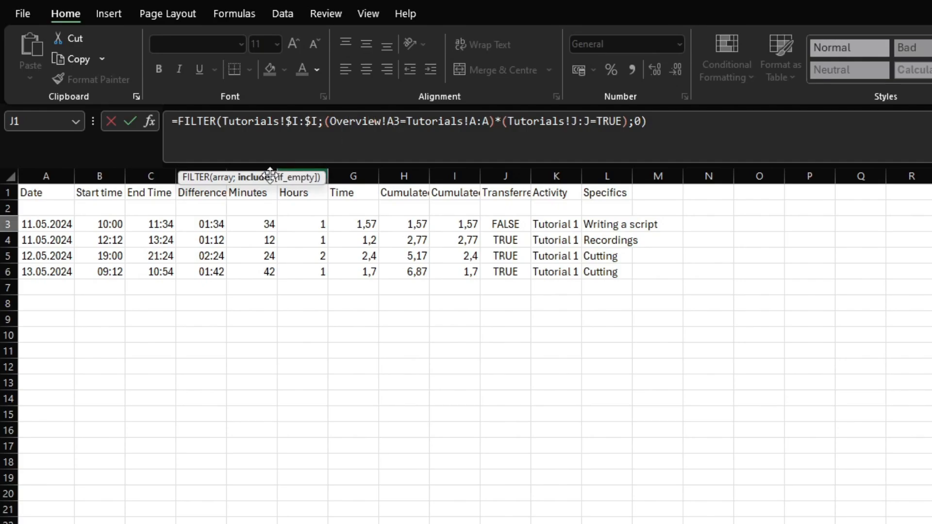
key("ctrl+Page_Up")
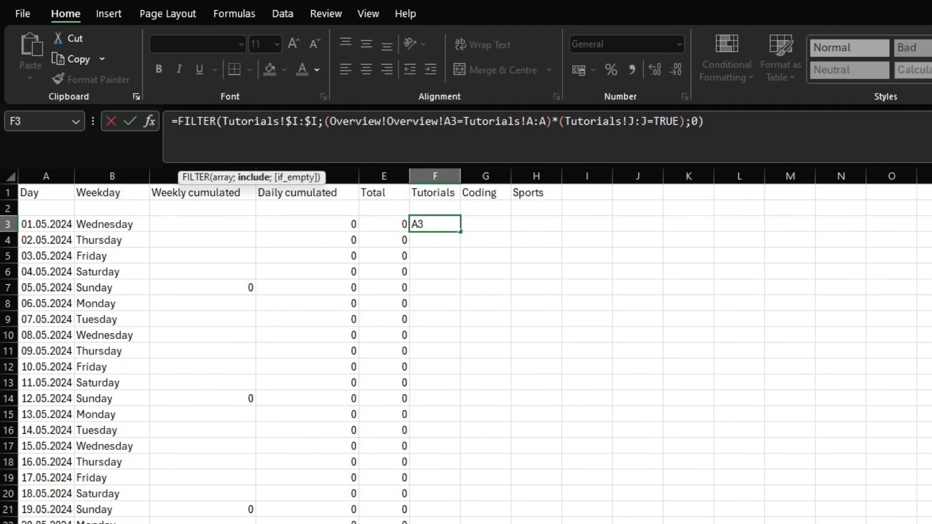
key("BackSpace")
key("BackSpace")
key("BackSpace")
key("BackSpace")
key("BackSpace")
key("BackSpace")
key("BackSpace")
key("BackSpace")
key("BackSpace")
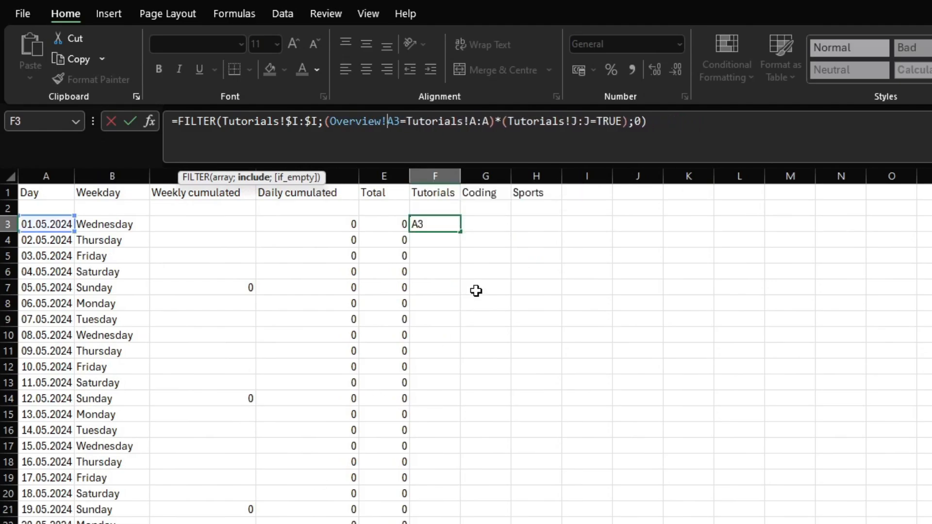
key("BackSpace")
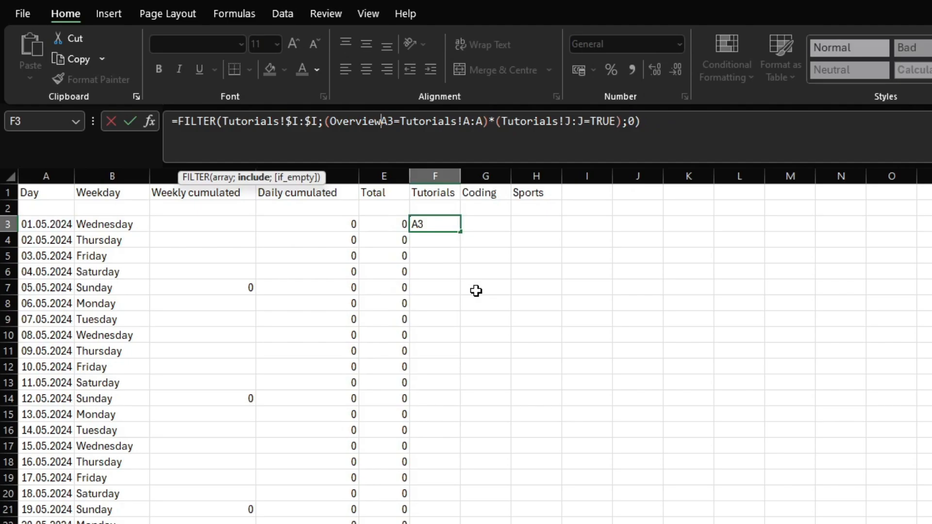
type("!")
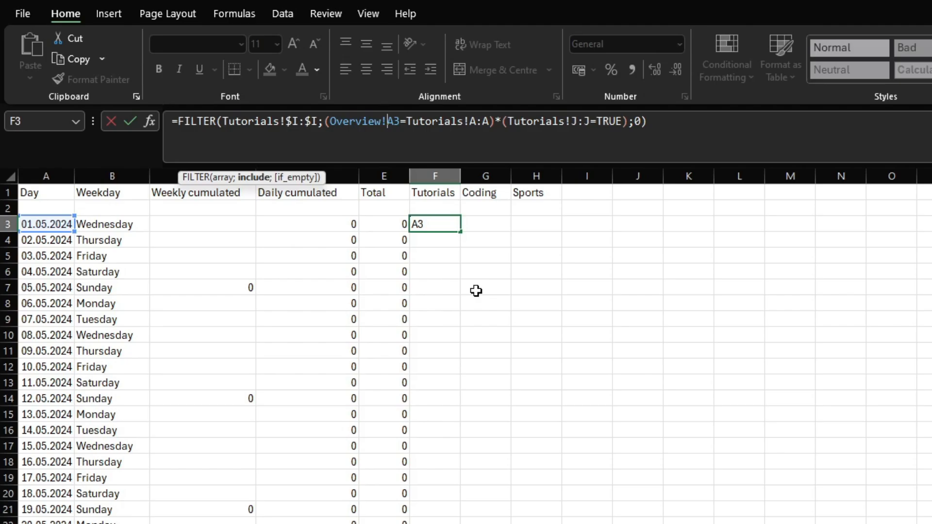
Step: Lock the column of the date reference as Overview!$A3, commit the formula and reselect F3
type("$")
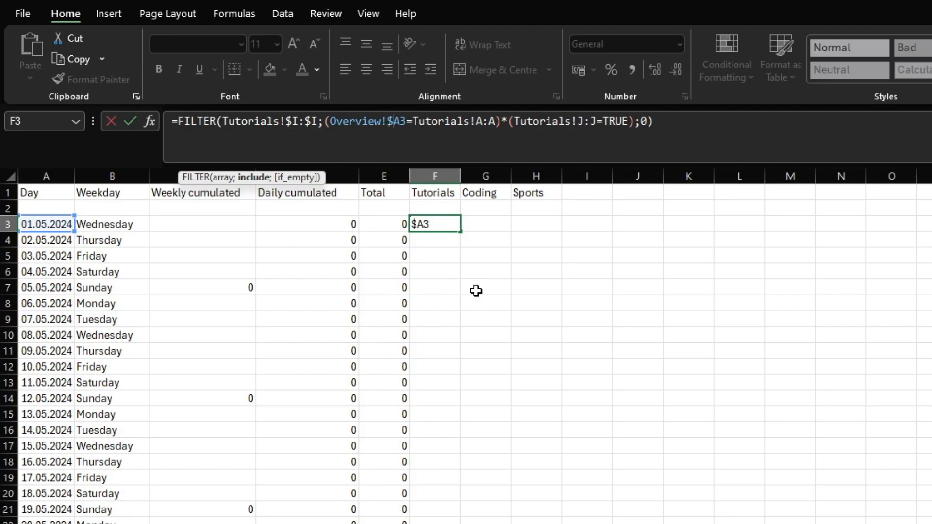
key("Tab")
key("Right")
key("Right")
key("Right")
key("Right")
key("Left")
key("Left")
key("Left")
key("Left")
key("Left")
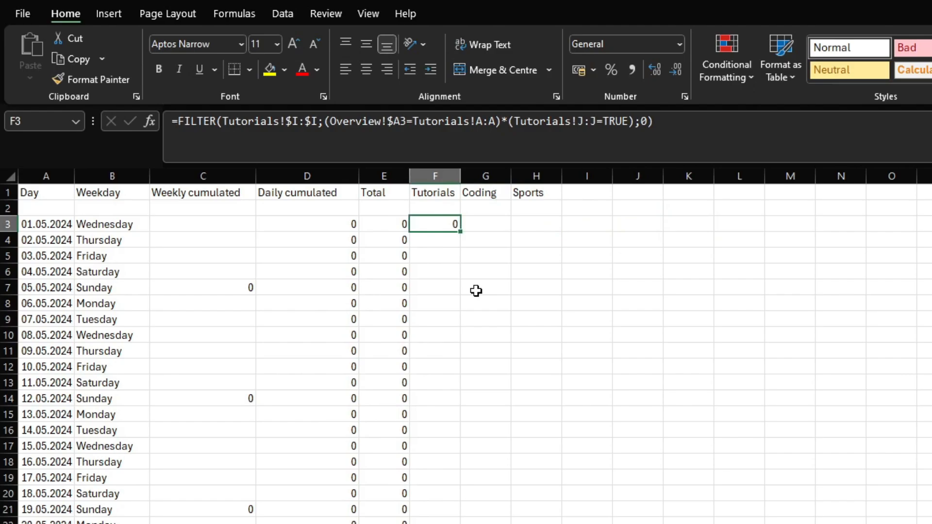
Step: Make the date column reference in F3's first FILTER condition absolute, as Tutorials!$A:$A
left_click(474, 126)
type("$")
key("Right")
type("$")
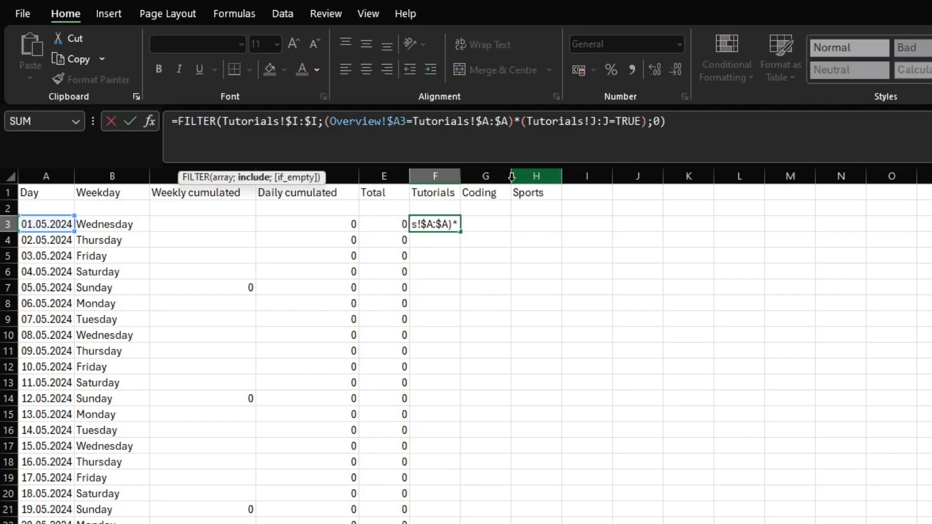
Step: Make the second condition's column reference absolute as Tutorials!$J:$J, then commit the F3 formula
key("Right")
key("Right")
key("Right")
key("Right")
key("Right")
key("Right")
key("Right")
key("Right")
key("Right")
key("Right")
key("Right")
key("Right")
key("Right")
type("$")
key("Right")
type("$")
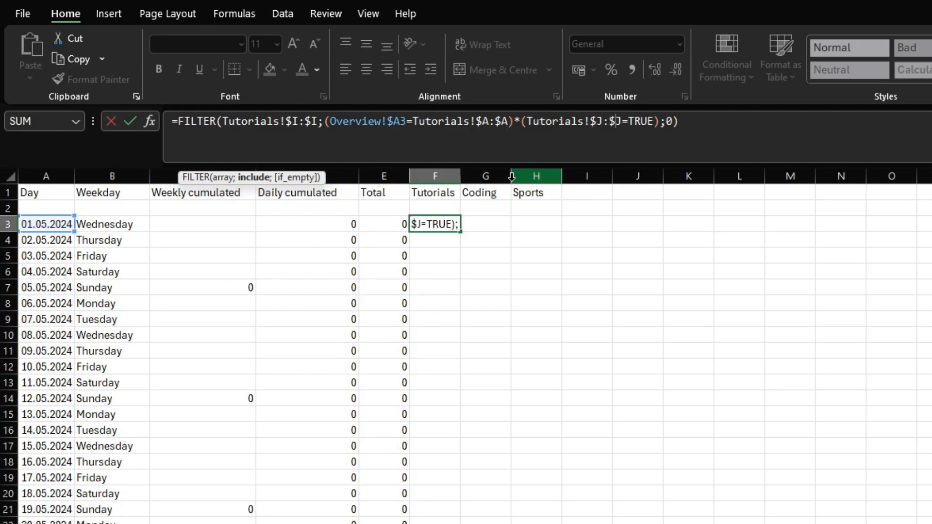
key("Return")
key("Up")
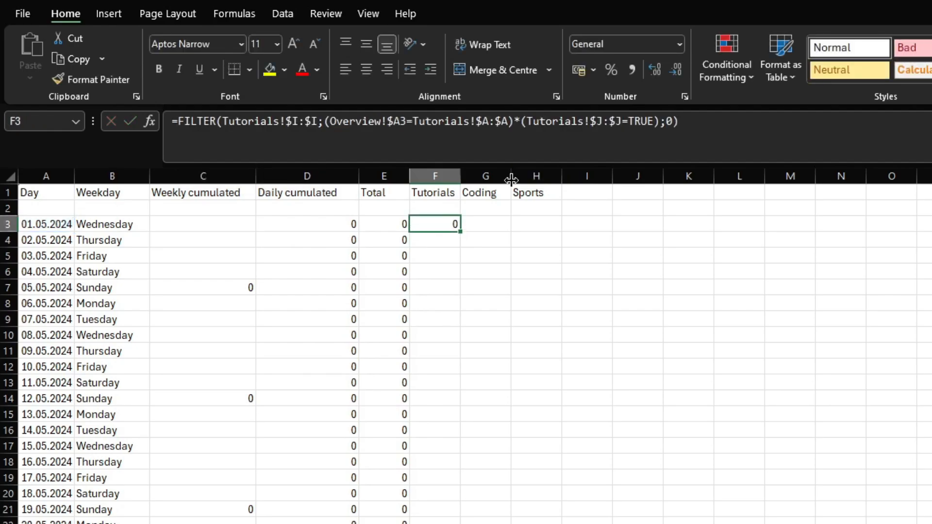
Step: Copy the F3 FILTER formula down through F33 of the Tutorials column
key("ctrl+c")
key("shift+Down")
key("shift+Down")
key("shift+Down")
key("shift+Down")
key("shift+Down")
key("shift+Down")
key("shift+Down")
key("shift+Down")
key("shift+Down")
key("shift+Down")
key("shift+Down")
key("shift+Down")
key("shift+Down")
key("shift+Down")
key("shift+Down")
key("shift+Down")
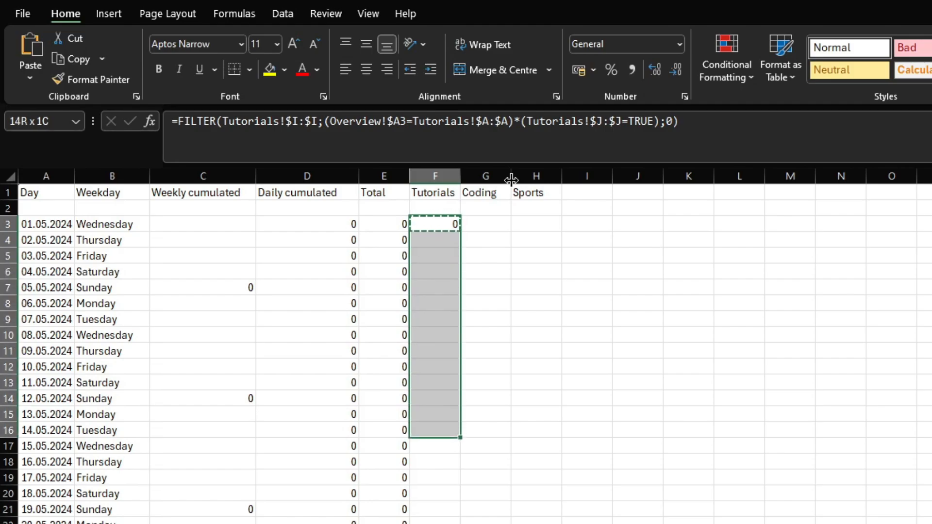
key("shift+Down")
key("shift+Down")
key("shift+Down")
key("shift+Down")
key("shift+Down")
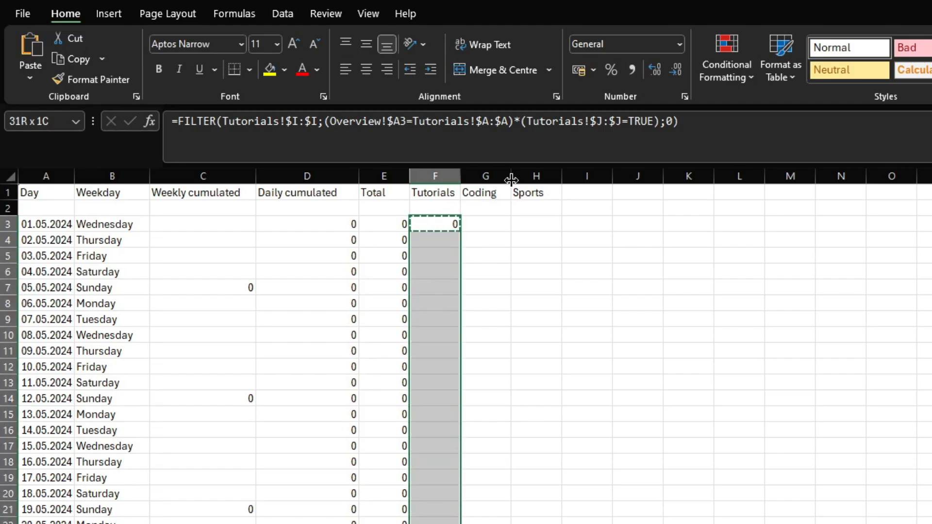
key("ctrl+v")
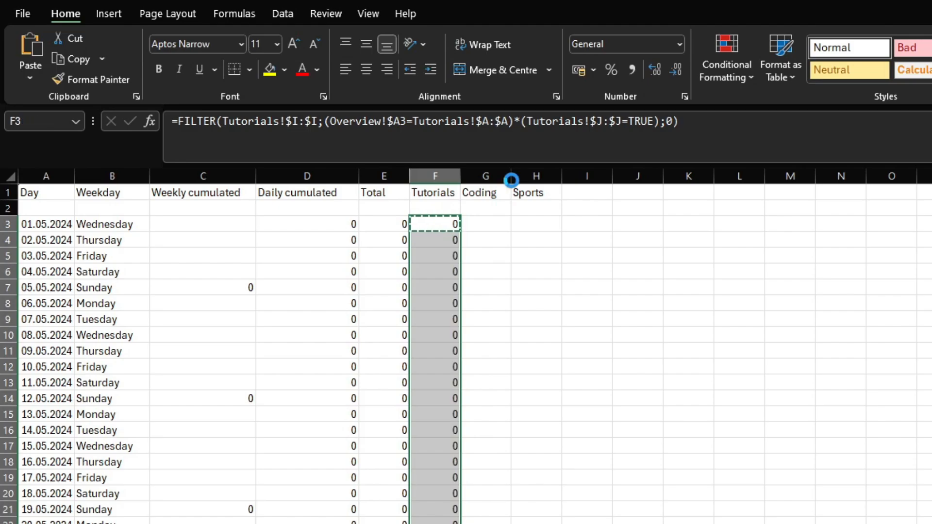
Step: Examine the FILTER formulas and hours in the Tutorials column for 11.05.2024 to 13.05.2024
key("Right")
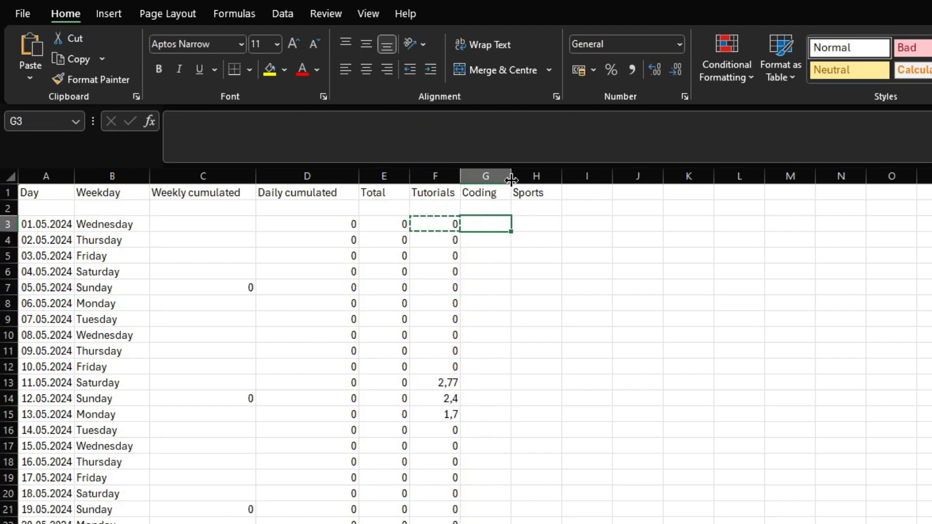
key("Left")
key("Down")
key("Down")
key("Down")
key("Down")
key("Down")
key("Down")
key("Down")
key("Down")
key("Down")
key("Down")
key("Down")
key("Down")
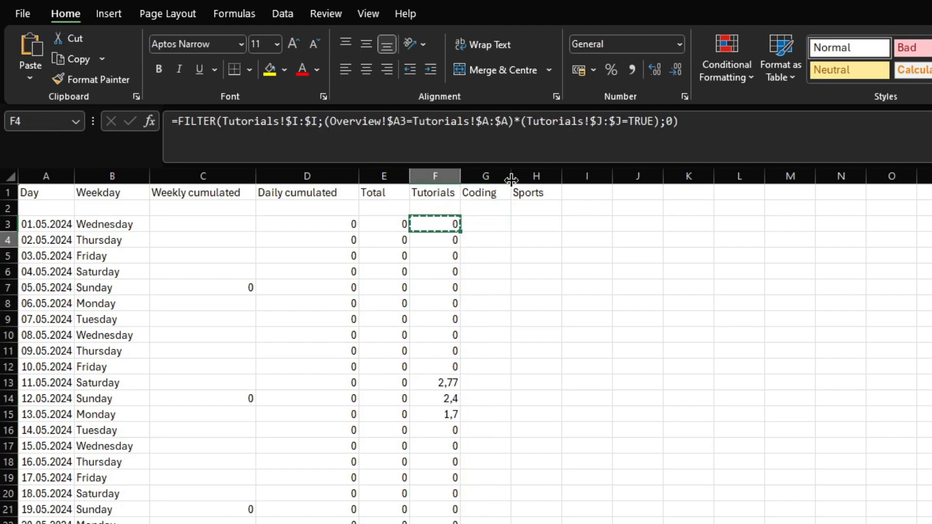
key("Up")
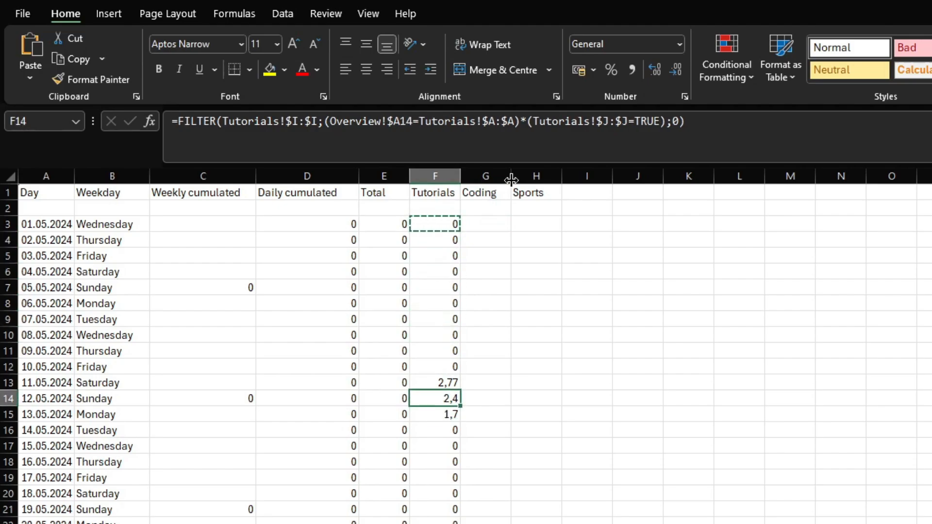
key("Down")
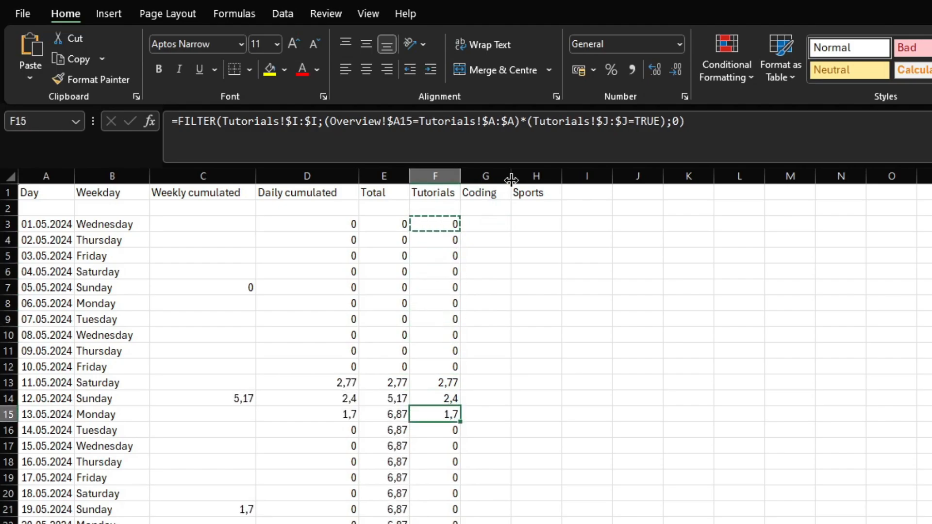
key("Up")
key("Up")
key("Down")
key("Down")
key("Down")
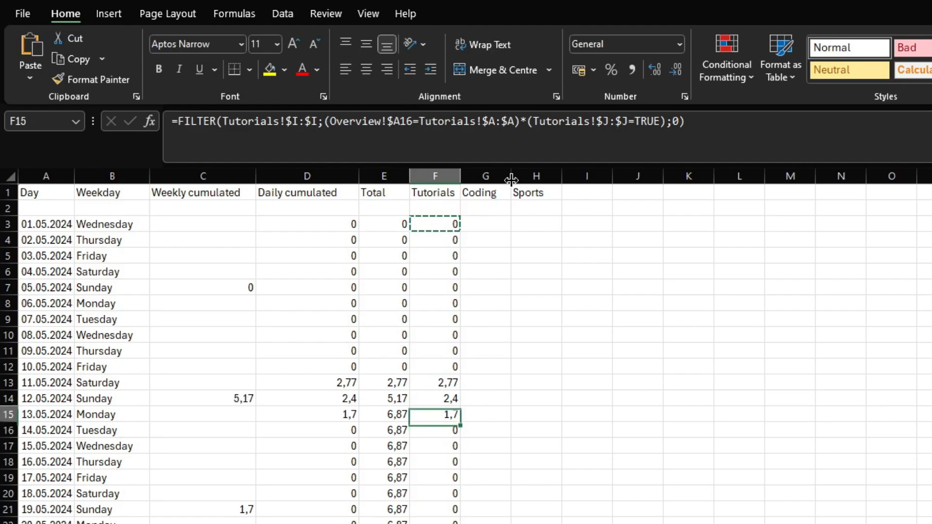
key("Up")
key("Up")
key("Up")
key("Up")
key("Down")
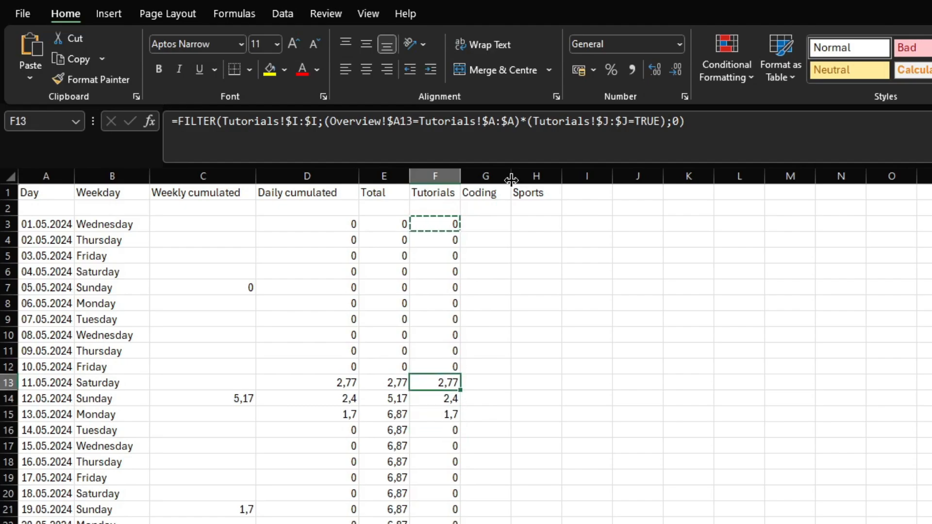
Step: Check the daily, weekly and total sums in rows 13 and 14 against the Tutorials hours
key("Left")
key("Left")
key("Right")
key("Right")
key("Left")
key("Left")
key("Right")
key("Right")
key("Right")
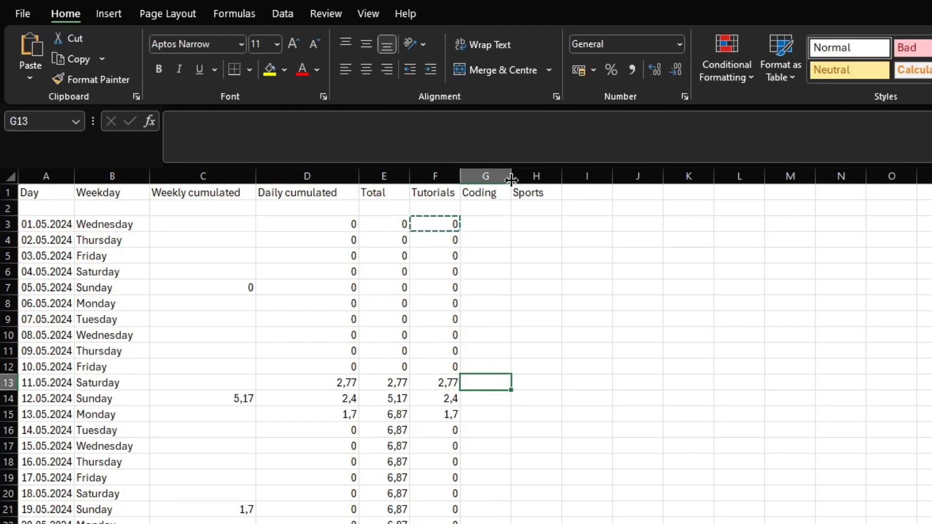
key("Left")
key("Left")
key("Left")
key("Down")
key("Left")
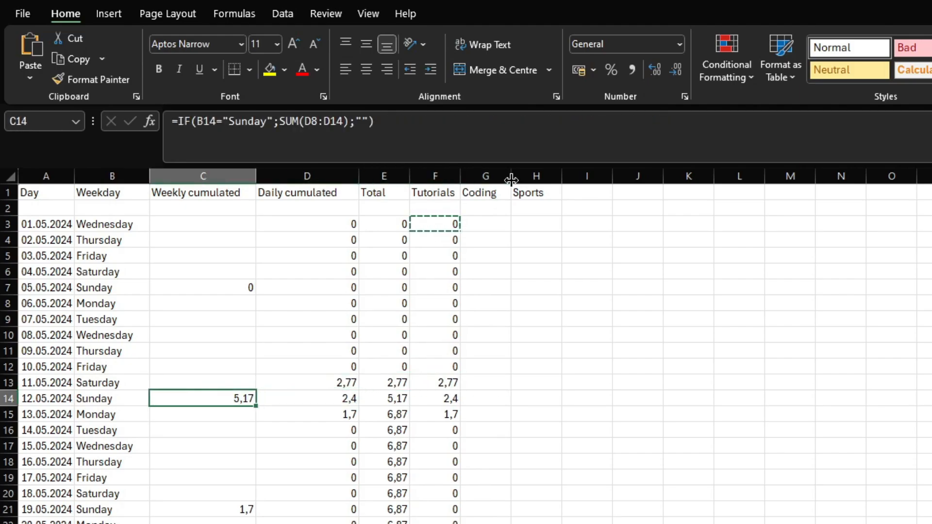
key("Right")
key("Right")
key("Right")
key("Up")
key("Left")
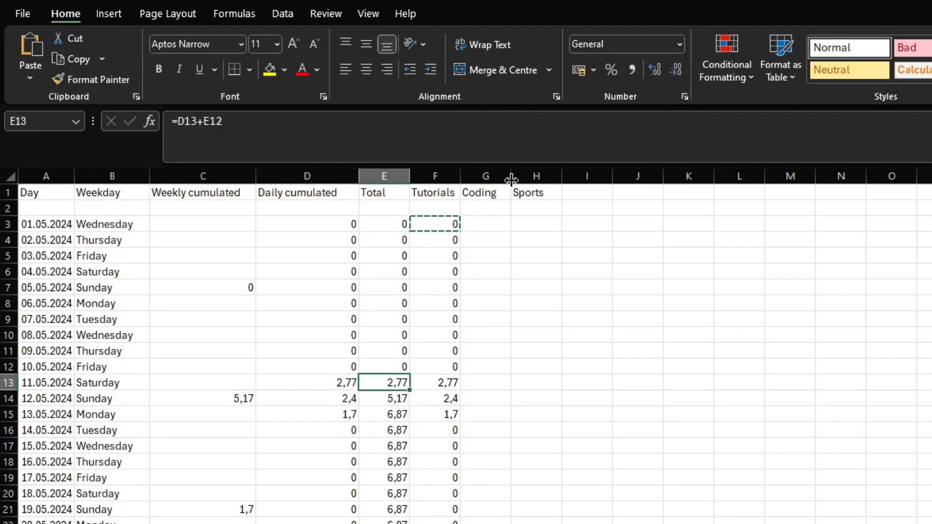
Step: Review the running totals in the Total column from E13 down to E33
key("shift+Down")
key("shift+Down")
key("shift+Down")
key("shift+Down")
key("shift+Down")
key("shift+Down")
key("shift+Down")
key("shift+Down")
key("shift+Down")
key("shift+Down")
key("shift+Down")
key("shift+Down")
key("shift+Down")
key("shift+Down")
key("shift+Down")
key("shift+Down")
key("shift+Down")
key("shift+Down")
key("shift+Down")
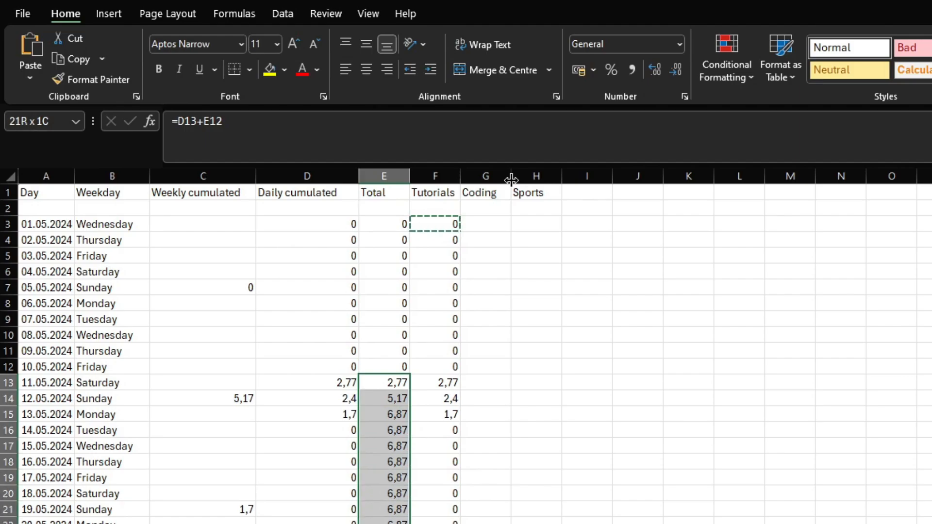
Step: Copy the FILTER formula from F3 into G3 of the Coding column
key("Up")
key("Down")
key("Right")
key("Up")
key("Up")
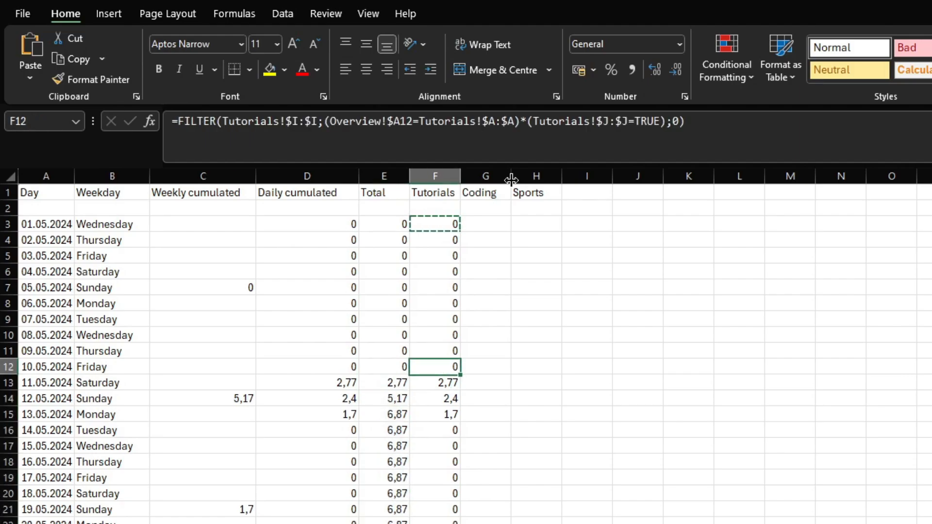
key("Up")
key("Up")
key("Up")
key("Up")
key("Up")
key("Up")
key("Up")
key("Up")
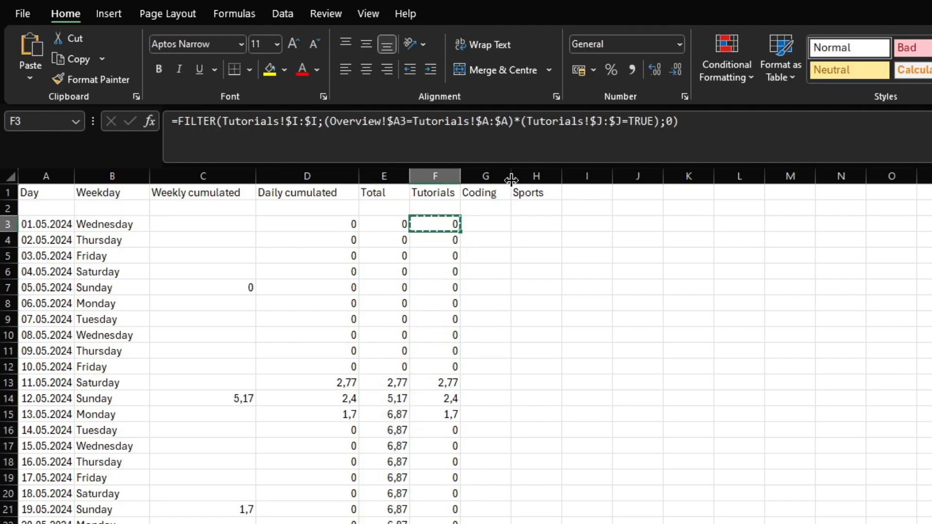
left_click_drag(742, 121, 137, 142)
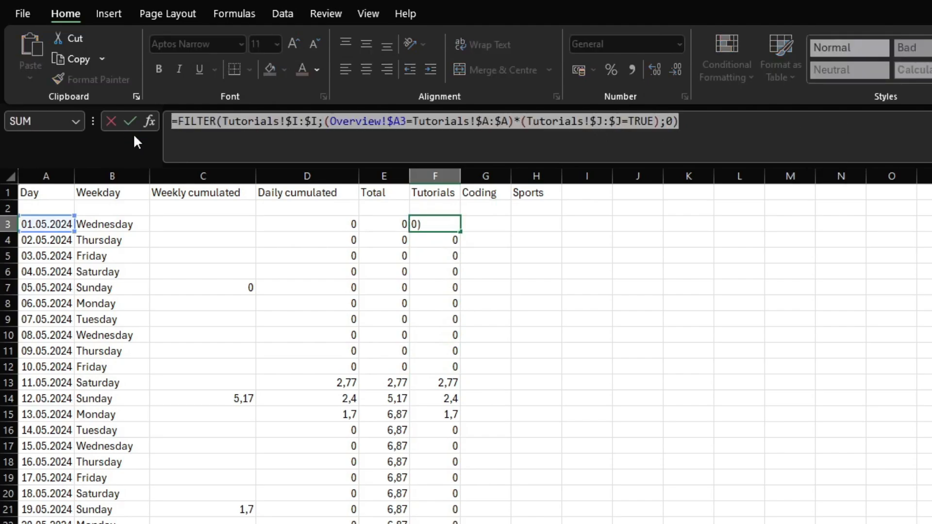
key("Escape")
key("ctrl+c")
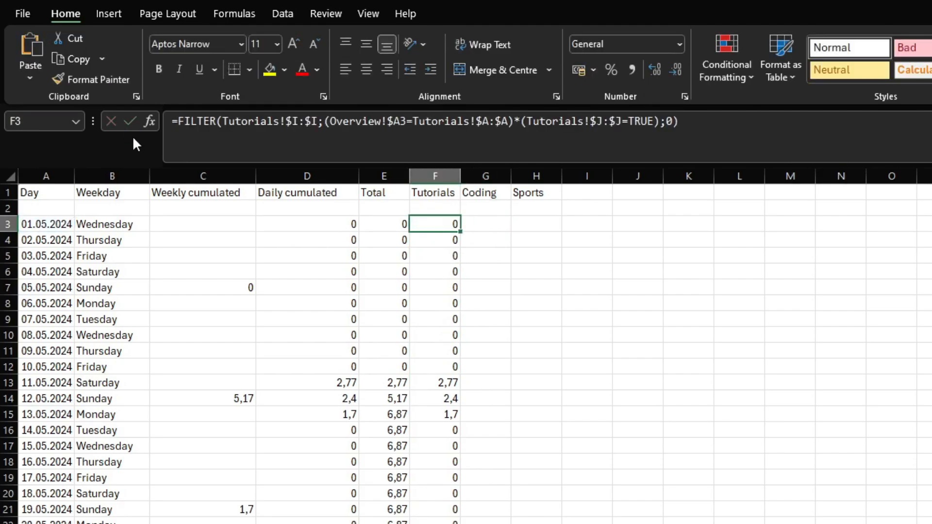
key("Right")
key("ctrl+v")
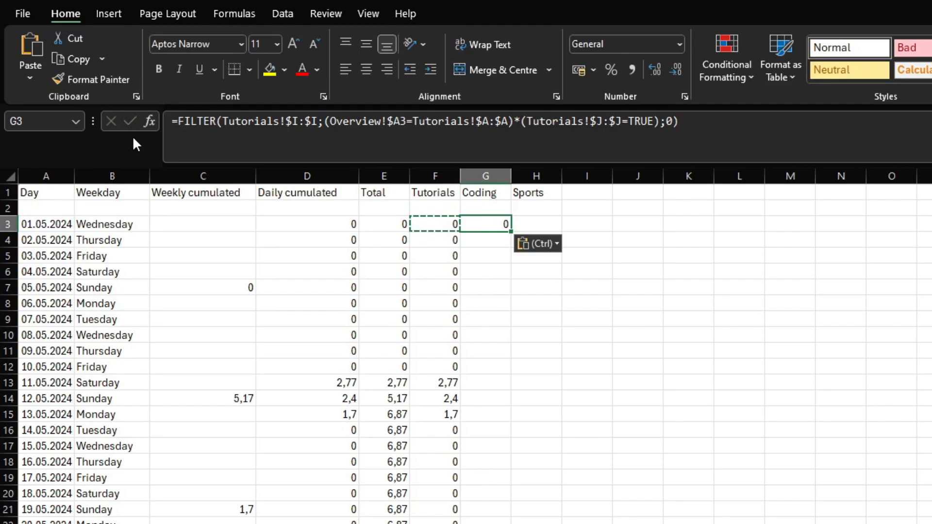
Step: Replace all three Tutorials sheet references in G3's FILTER formula with Coding
left_click(253, 120)
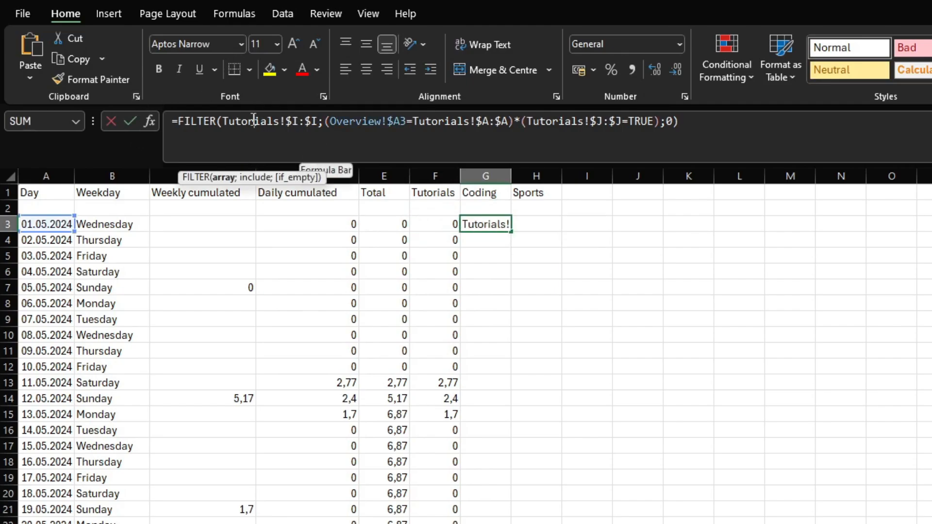
double_click(254, 120)
type("C")
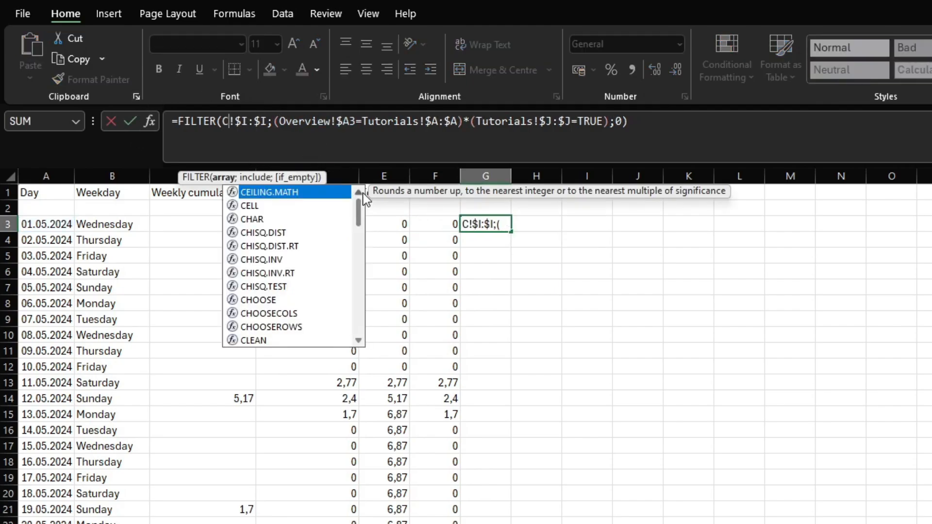
type("oding")
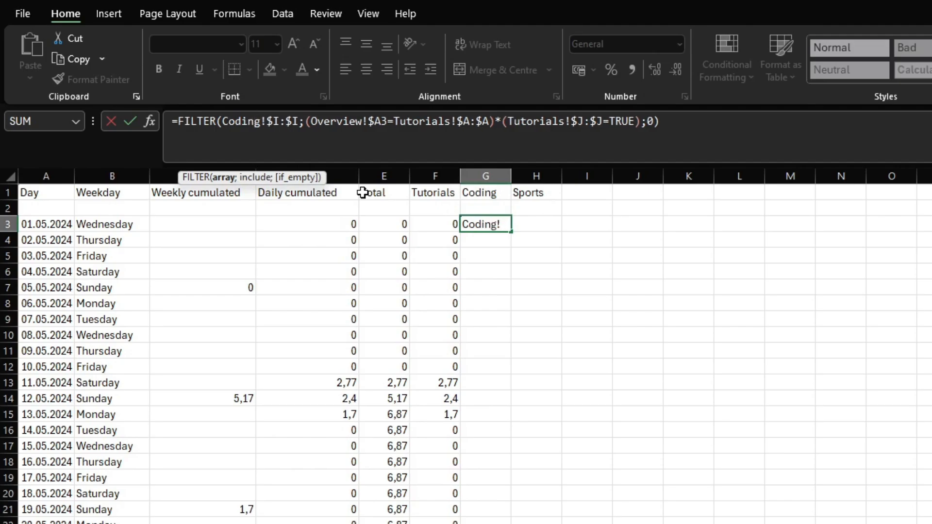
key("ctrl+shift+Left")
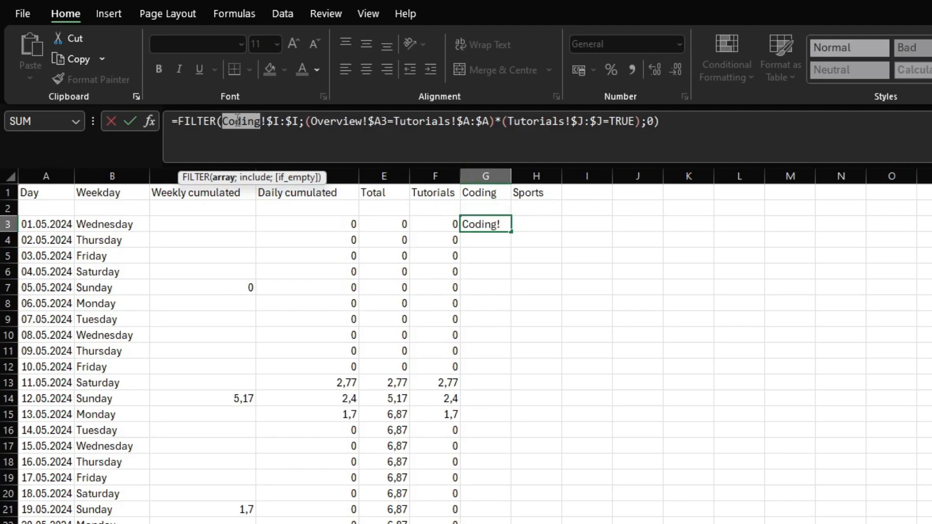
key("ctrl+c")
left_click(436, 128)
double_click(424, 122)
key("ctrl+v")
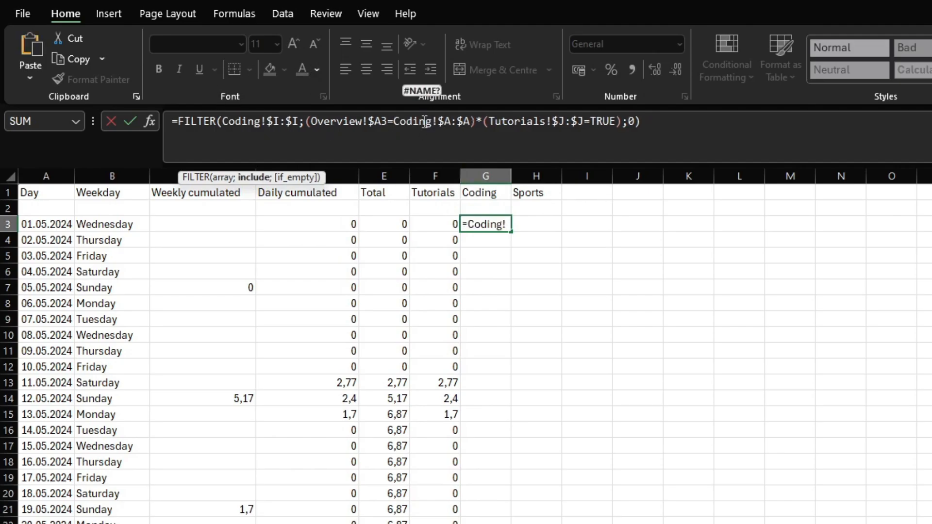
double_click(488, 124)
key("ctrl+v")
key("Return")
Step: Copy the Coding FILTER formula from G3 down through G33 for the remaining May dates
key("Up")
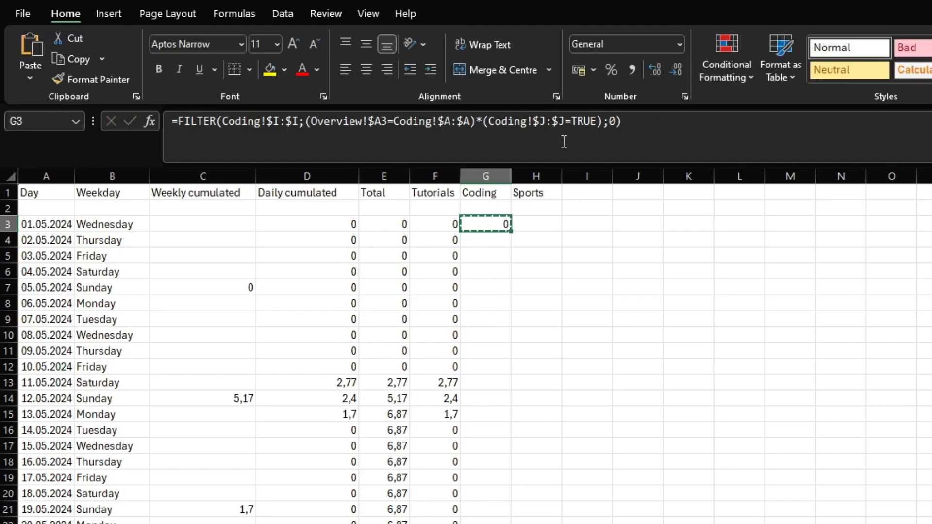
key("shift+Down")
key("shift+Down")
key("shift+Down")
key("shift+Down")
key("shift+Down")
key("shift+Down")
key("shift+Down")
key("shift+Down")
key("shift+Down")
key("shift+Down")
key("shift+Down")
key("shift+Down")
key("shift+Down")
key("shift+Down")
key("shift+Down")
key("shift+Down")
key("shift+Down")
key("shift+Down")
key("shift+Down")
key("shift+Down")
key("shift+Down")
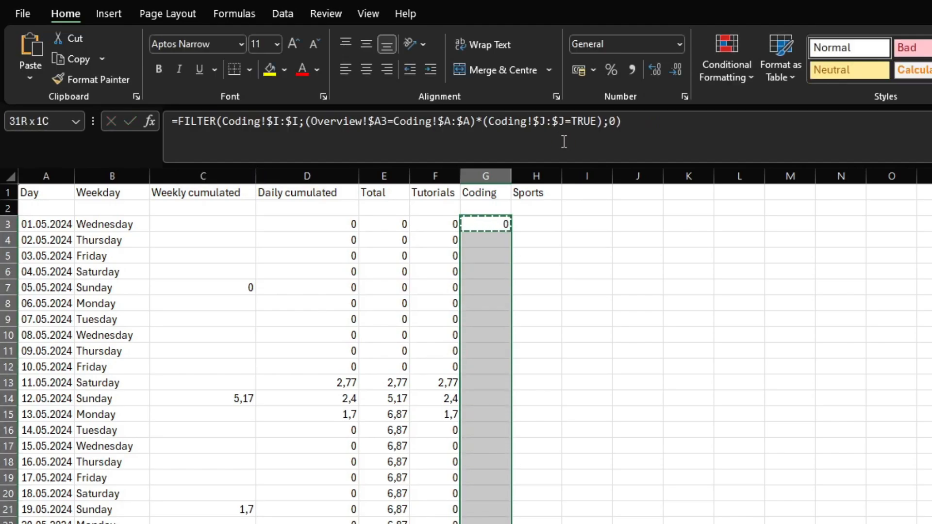
key("ctrl+v")
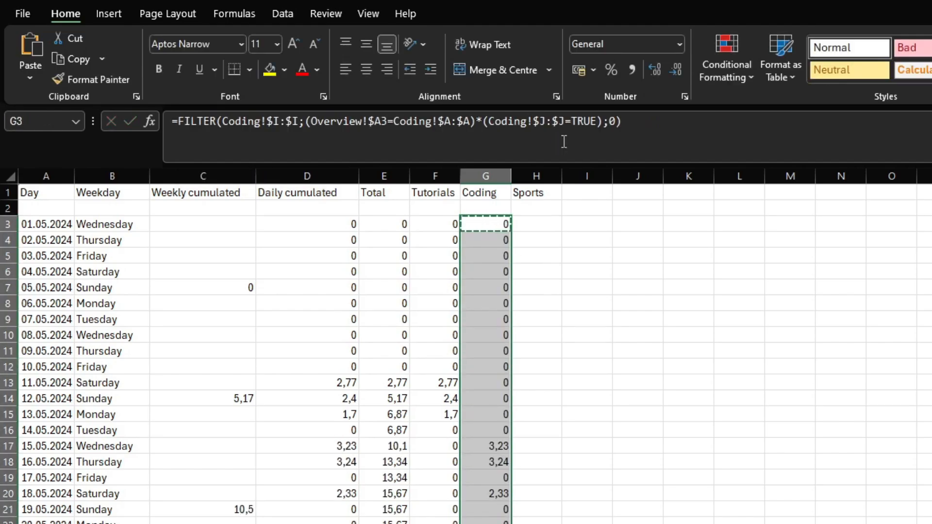
Step: Copy the FILTER formula from G3 into H3 of the Sports column
key("Right")
key("Left")
key("Right")
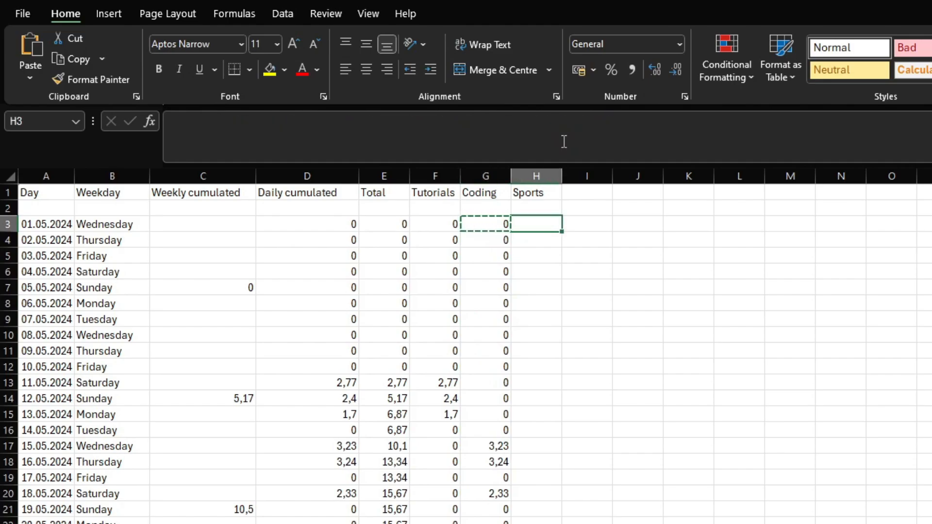
left_click(224, 122)
key("Escape")
key("Left")
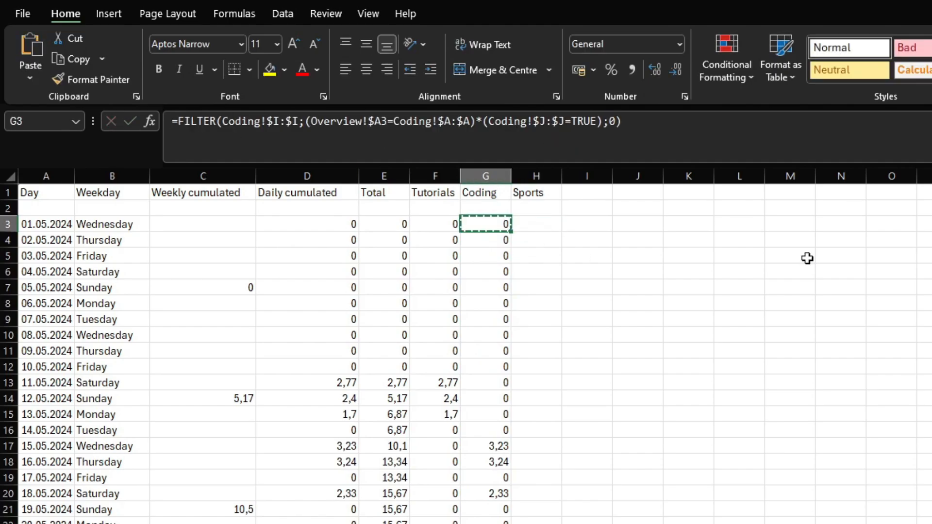
key("Right")
key("ctrl+v")
key("Page_Down")
key("Page_Down")
key("ctrl+Up")
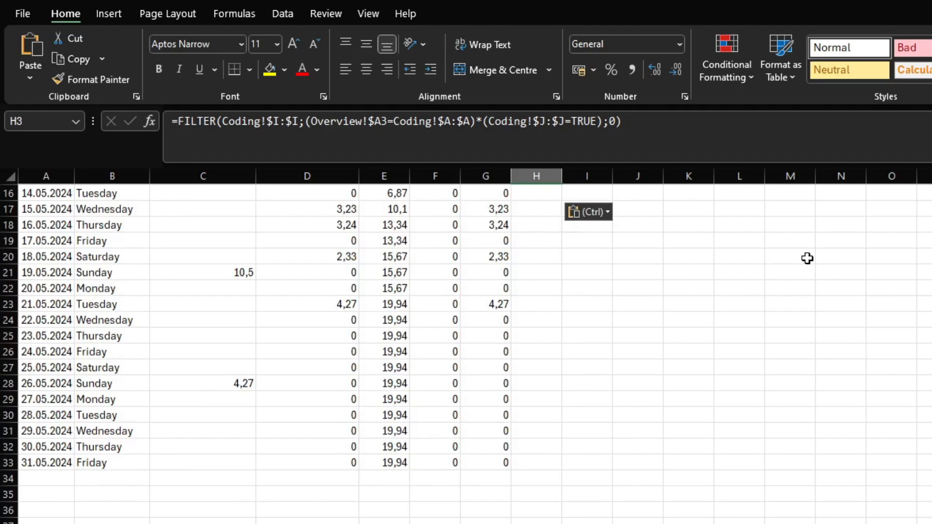
key("Up")
key("Up")
key("Down")
key("Down")
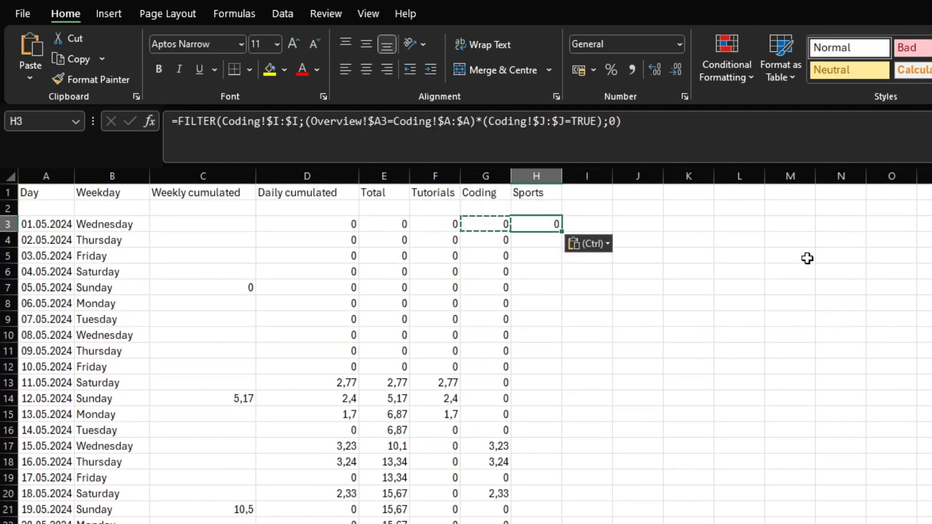
Step: Replace all three Coding sheet references in H3's FILTER formula with Sports
double_click(230, 130)
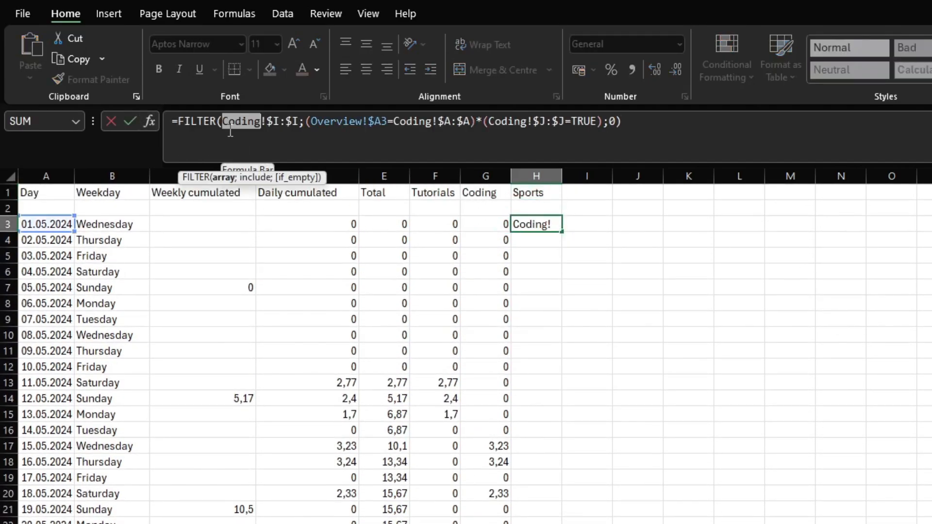
type("Spor")
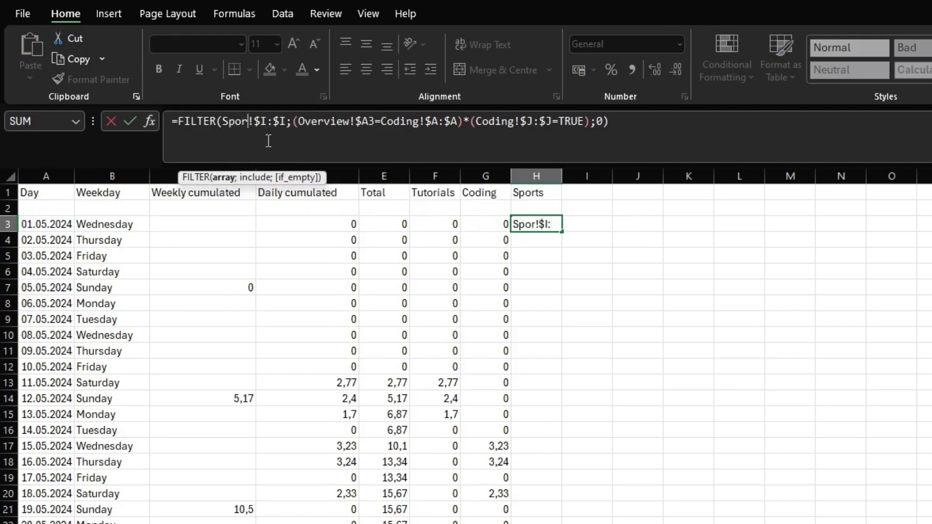
type("ts")
double_click(244, 121)
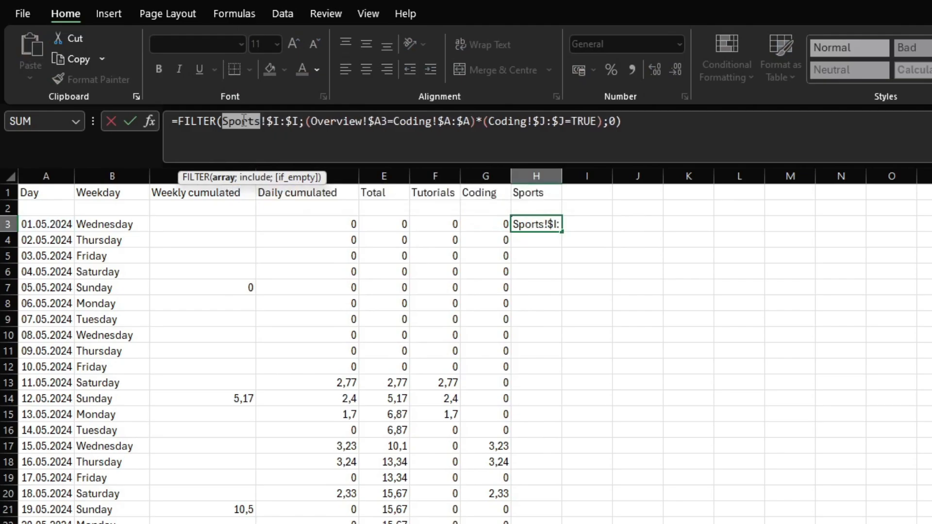
key("ctrl+c")
double_click(418, 121)
key("ctrl+v")
double_click(507, 120)
key("ctrl+v")
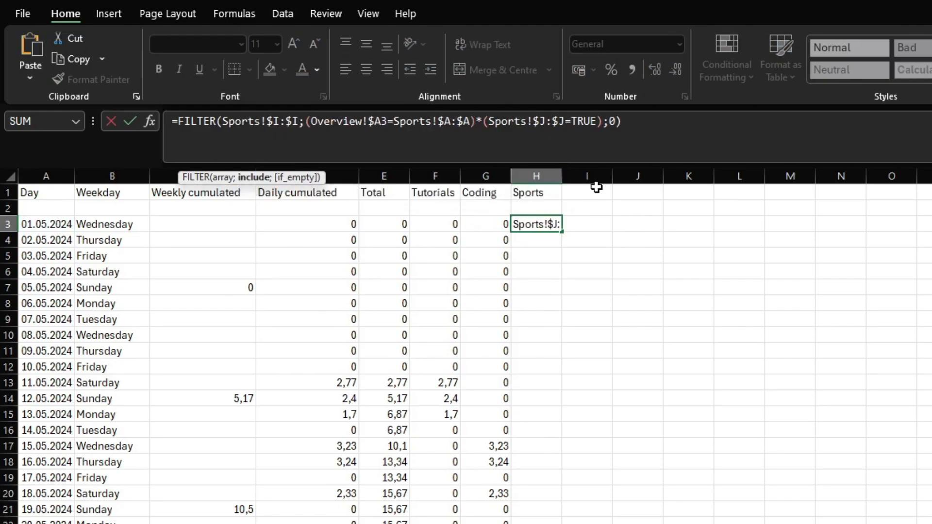
key("ctrl+Return")
Step: Copy the Sports FILTER formula from H3 down the column for the remaining May dates
key("ctrl+c")
key("shift+Down")
key("shift+Down")
key("shift+Down")
key("shift+Down")
key("shift+Down")
key("shift+Down")
key("shift+Down")
key("shift+Down")
key("shift+Down")
key("shift+Down")
key("shift+Down")
key("shift+Down")
key("shift+Down")
key("shift+Down")
key("shift+Down")
key("shift+Down")
key("shift+Down")
key("shift+Down")
key("shift+Down")
key("shift+Down")
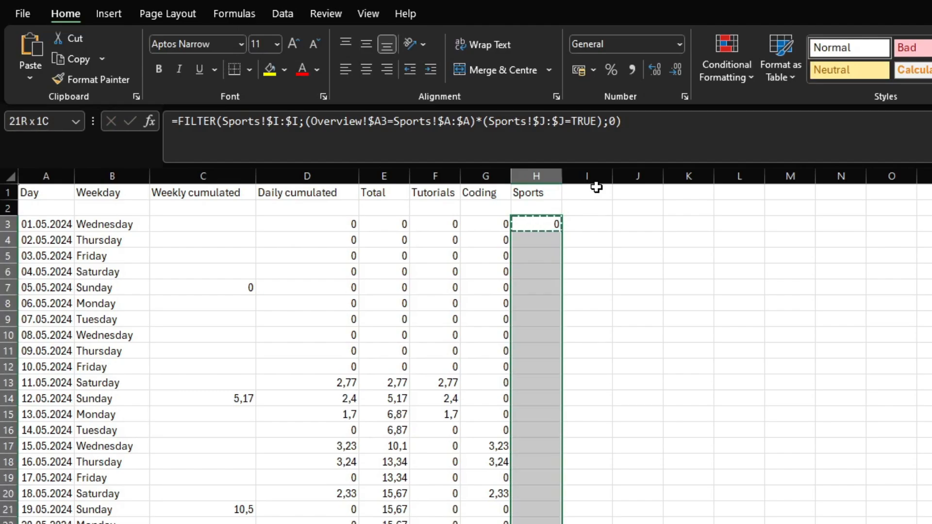
key("shift+Down")
key("shift+Down")
key("shift+Down")
key("shift+Down")
key("shift+Down")
key("shift+Down")
key("shift+Down")
key("ctrl+v")
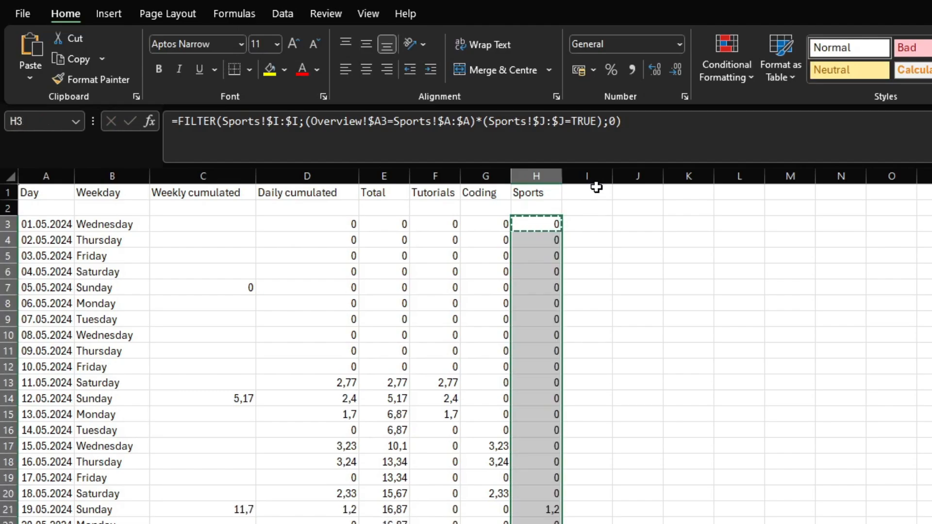
Step: Review the first row's entries and the Coding column's FILTER formulas from G3 down to G14
key("Left")
key("Home")
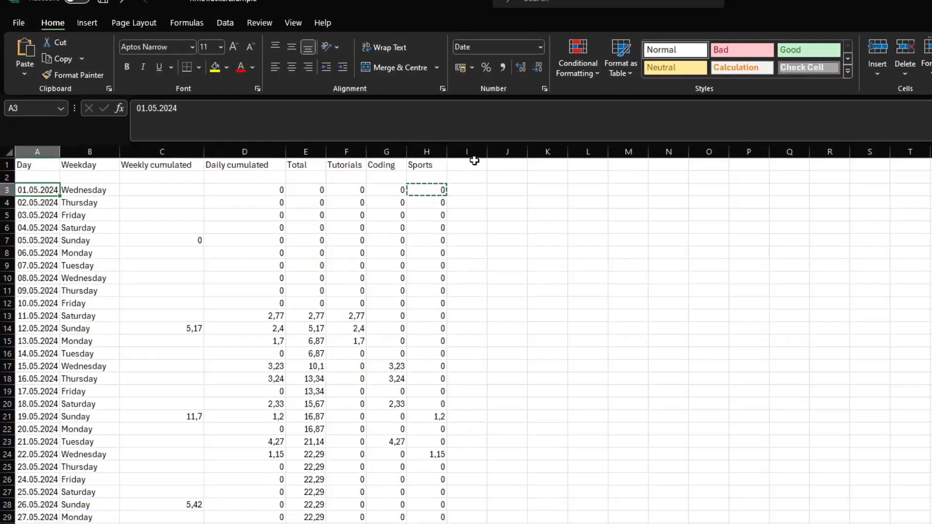
key("Right")
key("Right")
key("Right")
key("Right")
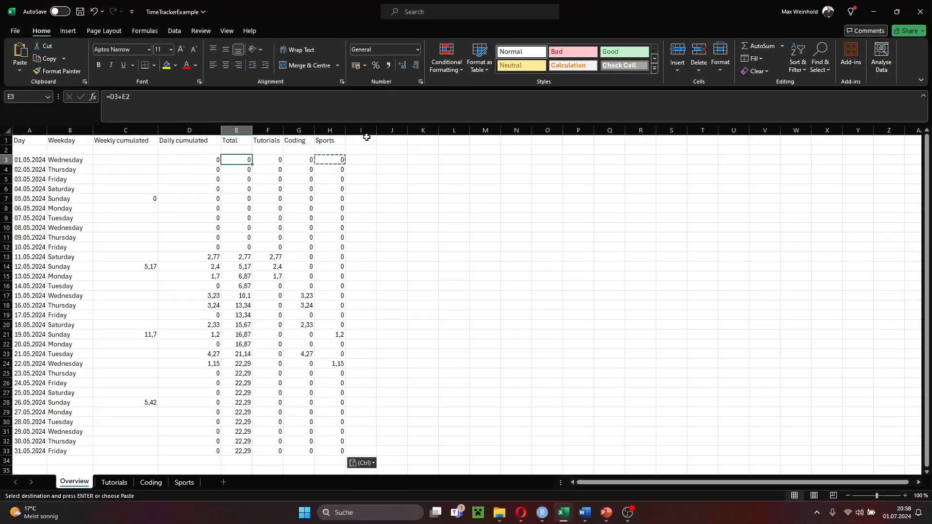
key("Right")
key("Right")
key("Down")
key("Down")
key("Down")
key("Down")
key("Down")
key("Down")
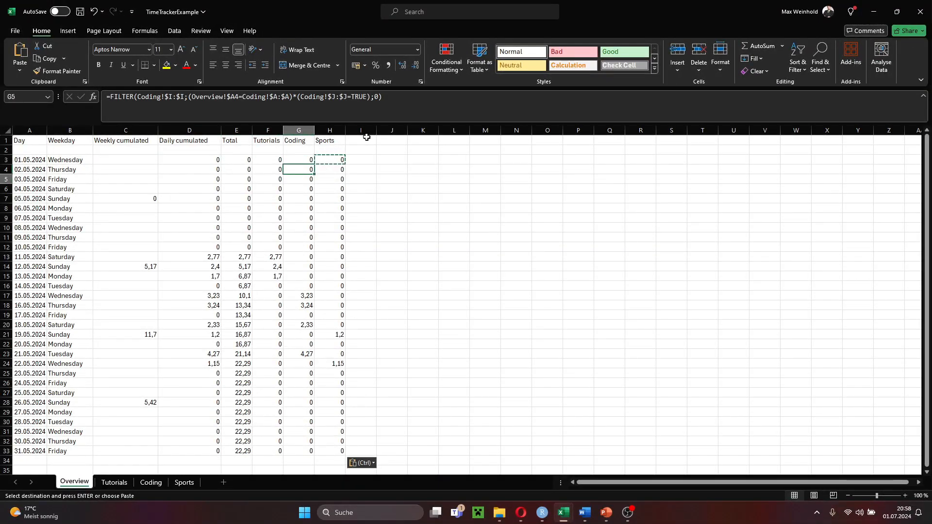
key("Down")
key("Down")
key("Down")
key("Down")
key("Down")
key("Down")
key("Down")
key("Down")
key("Down")
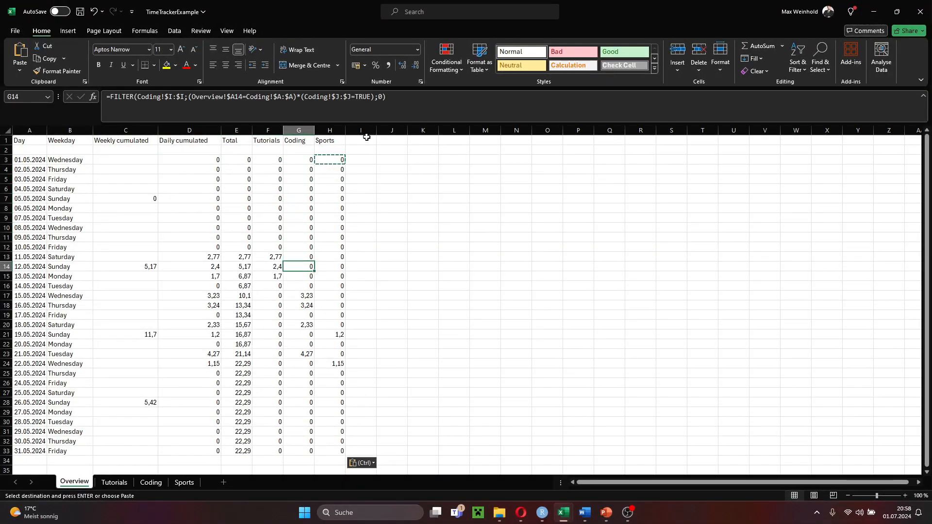
Step: Examine the Sports column's FILTER results around 19.05.2024 to 21.05.2024
key("Down")
key("Down")
key("Down")
key("Right")
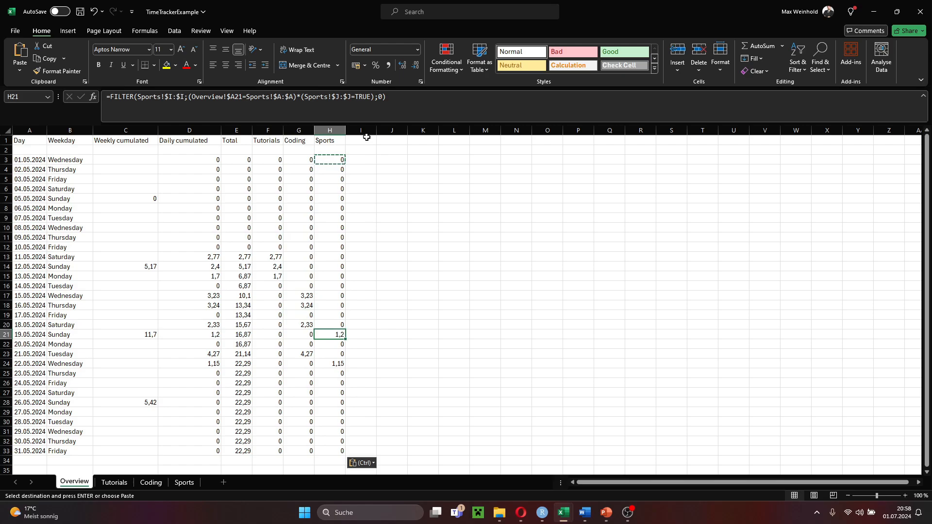
key("Up")
key("Down")
key("Down")
key("Down")
key("Down")
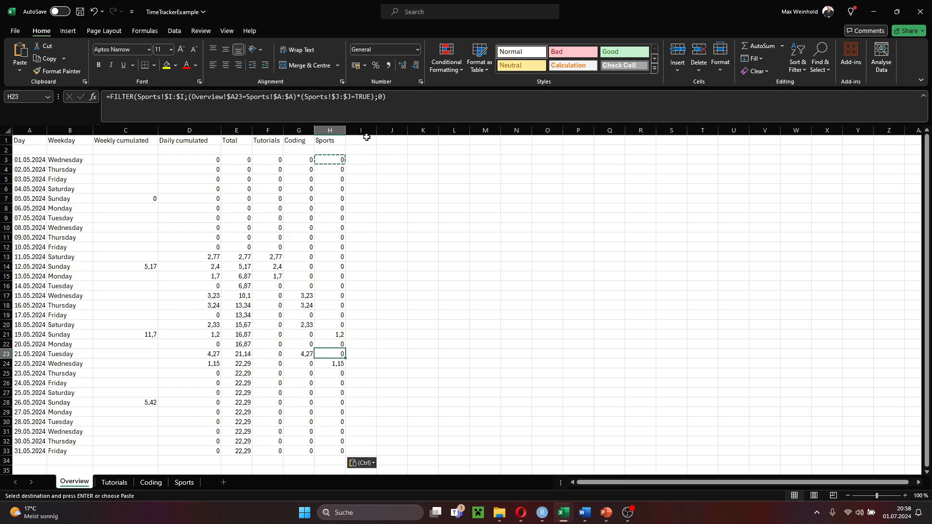
Step: Examine the Coding hours from 21.05.2024 back up to 15.05.2024
key("Left")
key("Up")
key("Up")
key("Up")
key("Up")
key("Up")
key("Up")
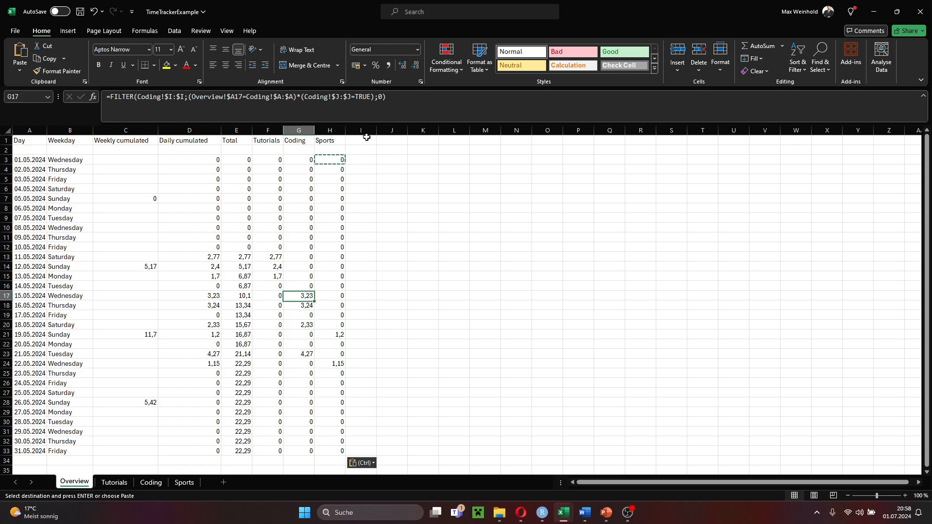
key("Up")
key("Up")
Step: Check the Tutorials hours for 11.05.2024 to 13.05.2024 and the cumulated sums in row 13
key("Left")
key("Up")
key("Up")
key("Up")
key("Down")
key("Down")
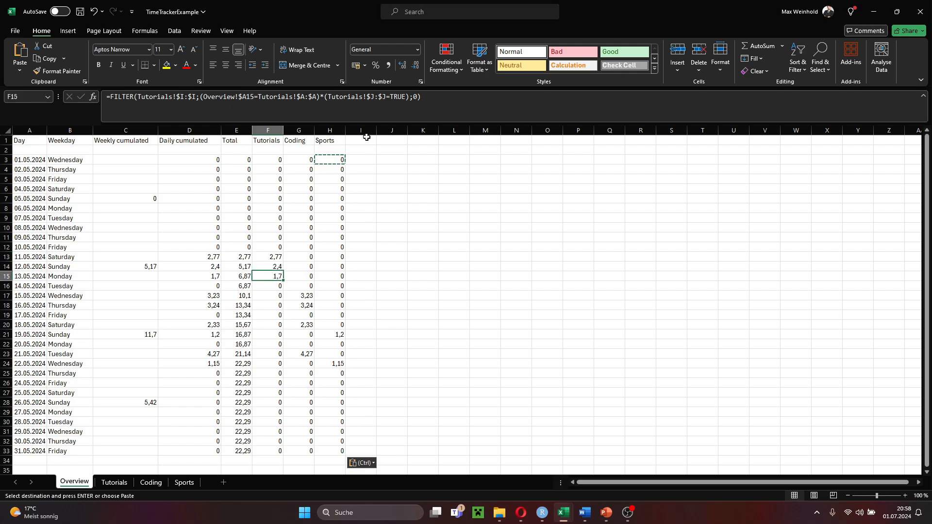
key("Down")
key("Up")
key("Up")
key("Up")
key("Left")
key("Left")
key("Left")
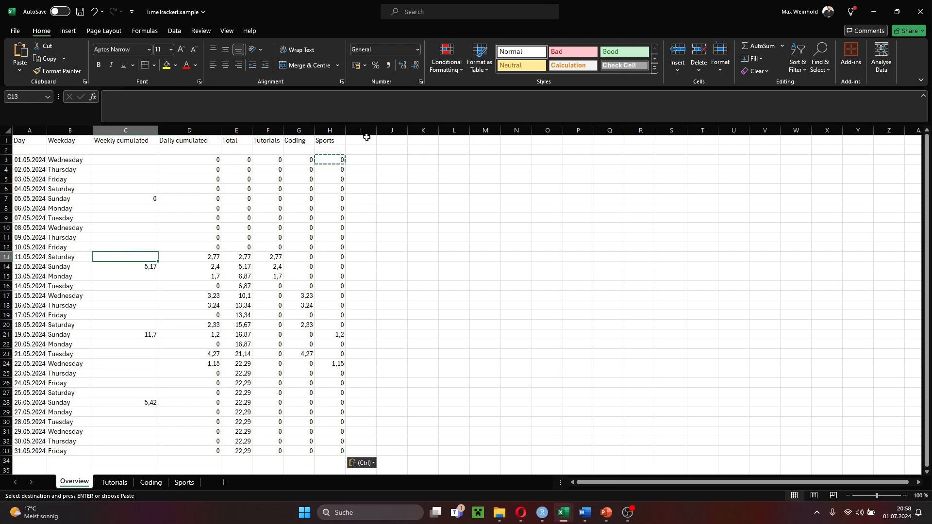
key("Right")
key("Right")
key("Right")
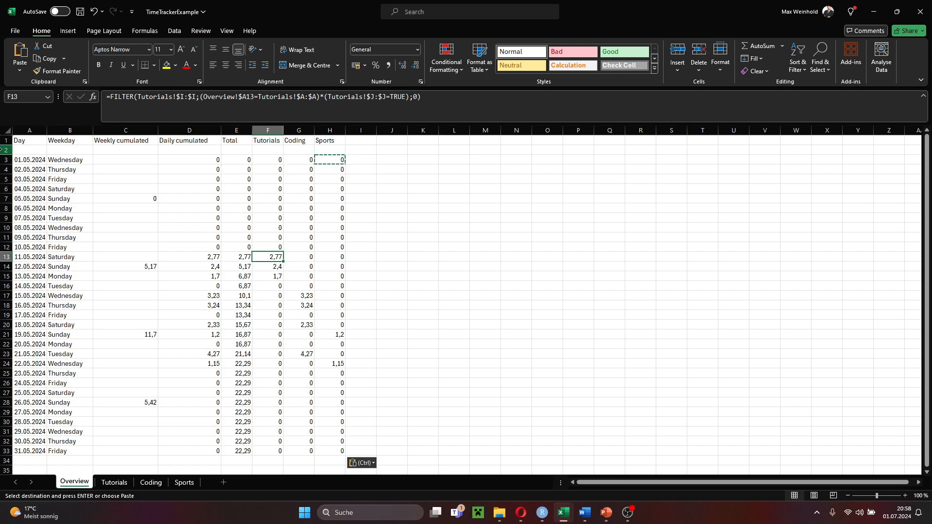
Step: Insert an additional blank row above row 2, beneath the column headings
left_click(7, 149)
right_click(6, 149)
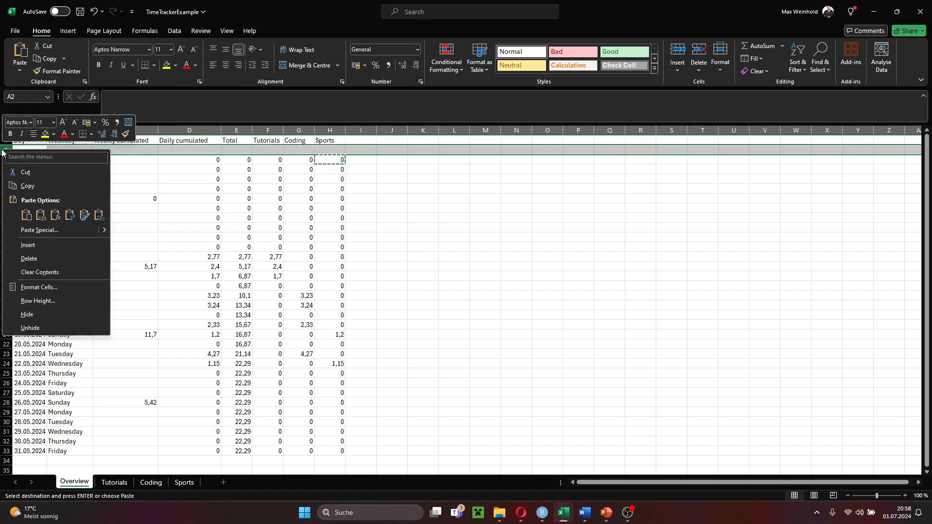
left_click(50, 247)
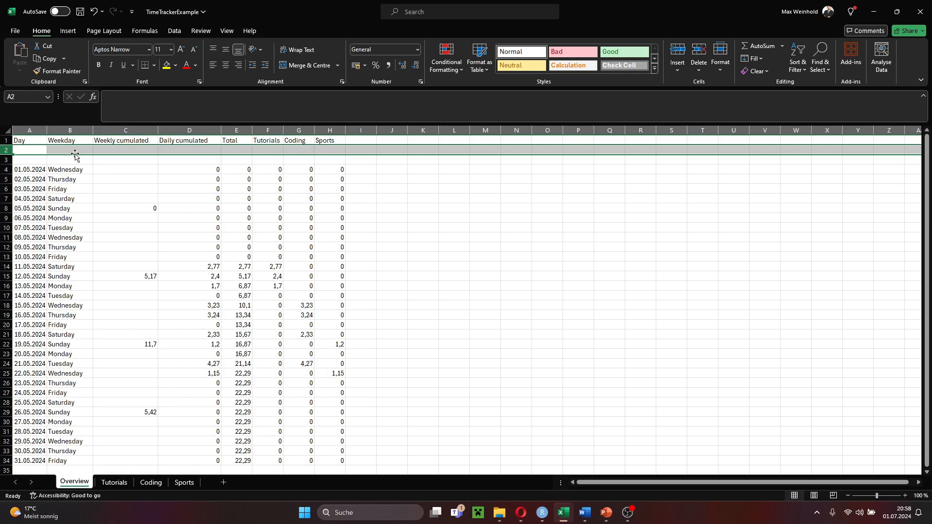
Step: Add a top border across the whole of row 3
left_click(5, 160)
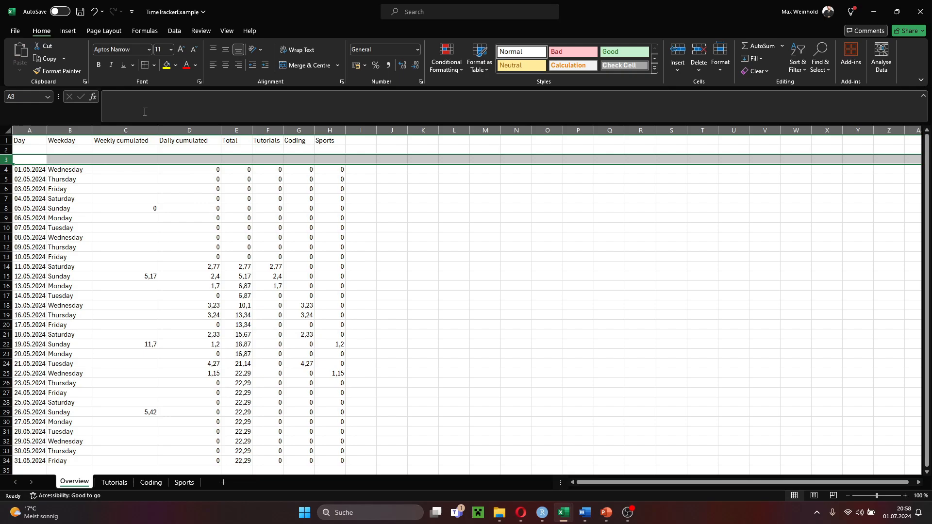
left_click(154, 65)
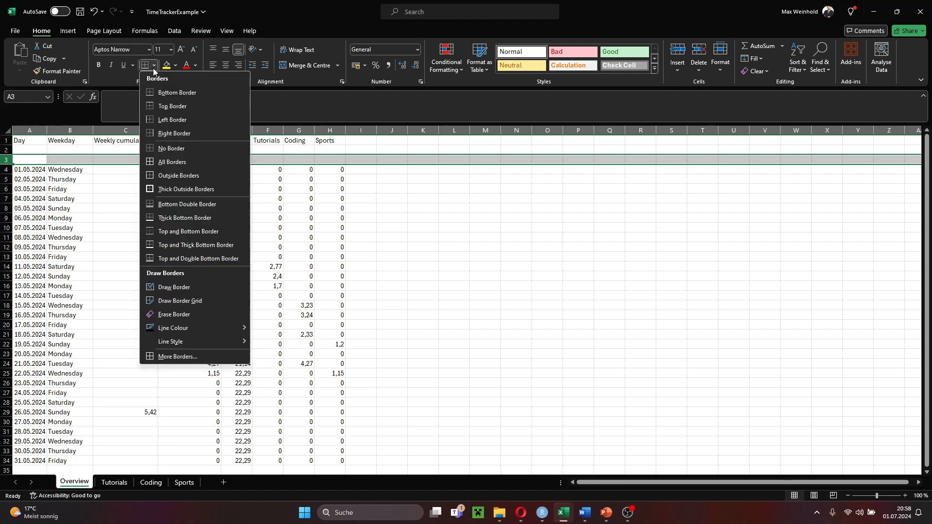
left_click(175, 106)
left_click(121, 159)
Step: Enter the label Total in A2, at the start of the row beneath the headings
left_click(29, 148)
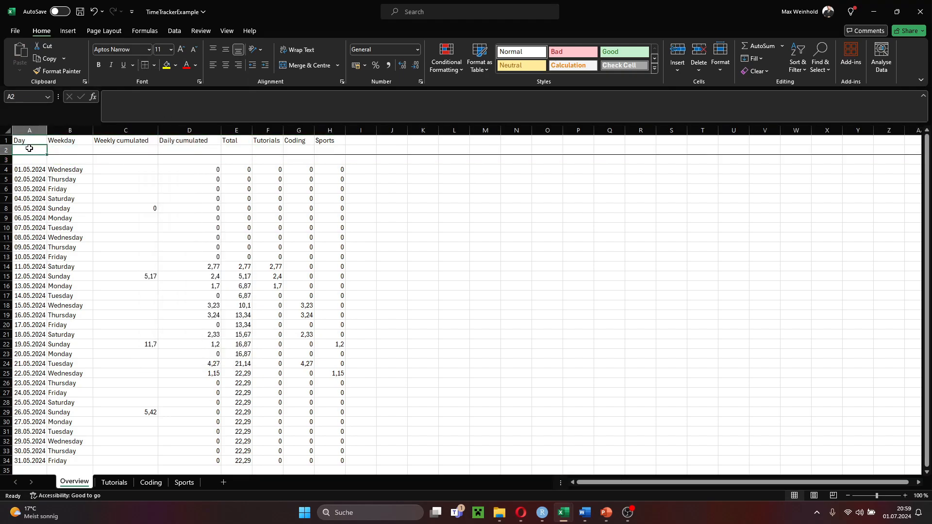
type("Tota")
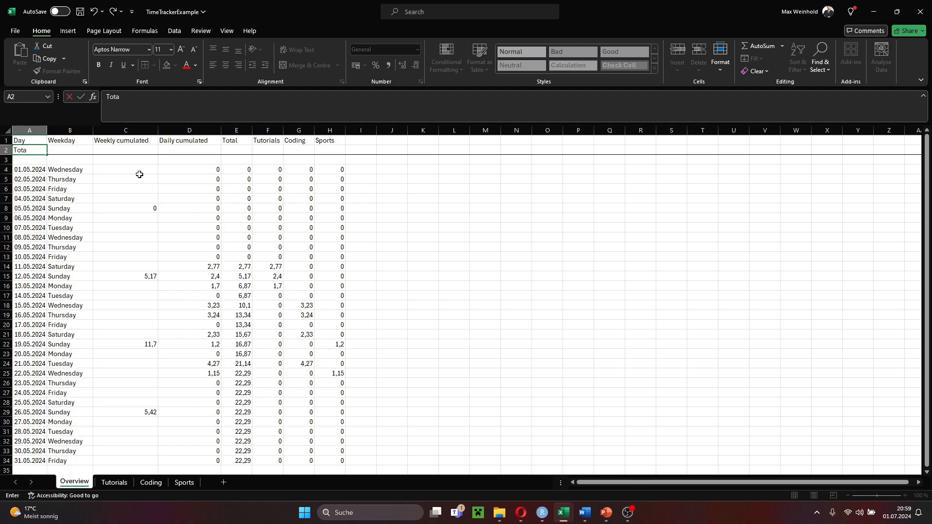
key("Tab")
key("Tab")
key("Tab")
key("Tab")
key("shift+Tab")
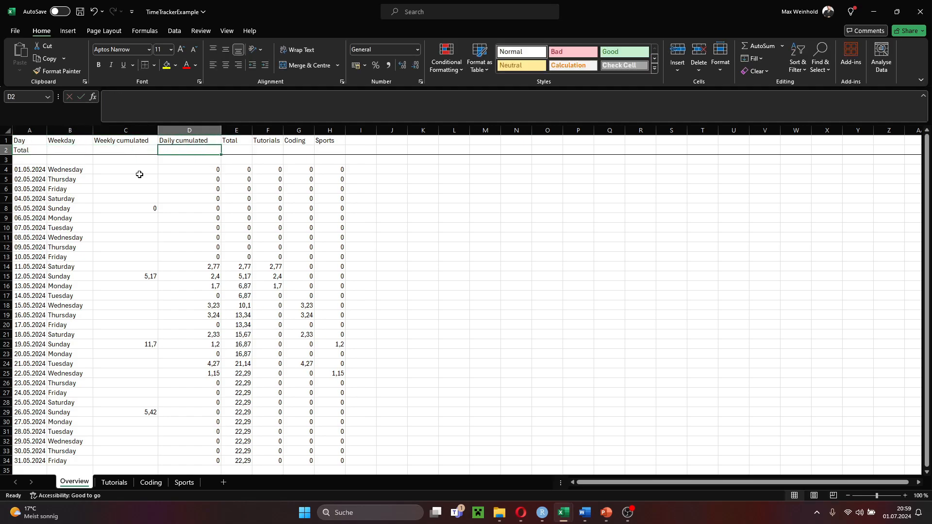
Step: Enter the formula =SUM(F4:F34) in F2 to total the Tutorials hours for all days of May
key("Tab")
key("Tab")
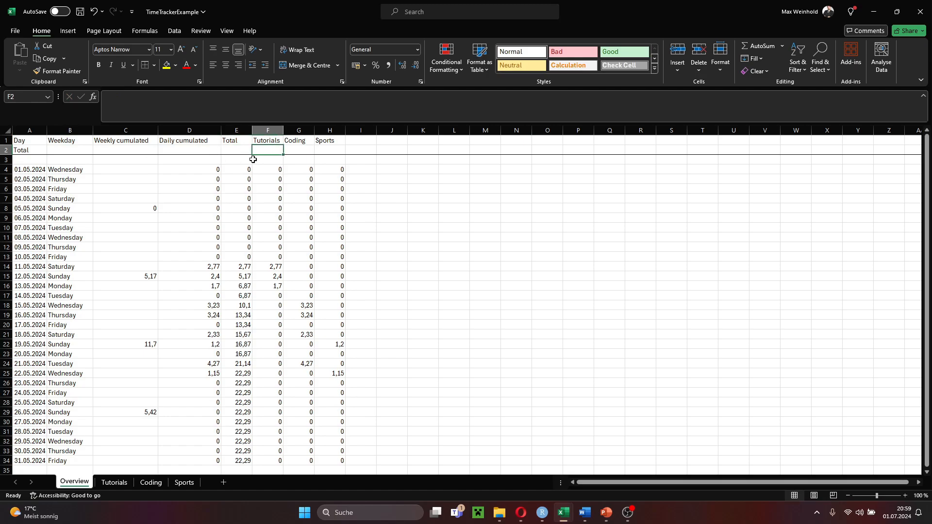
left_click(152, 97)
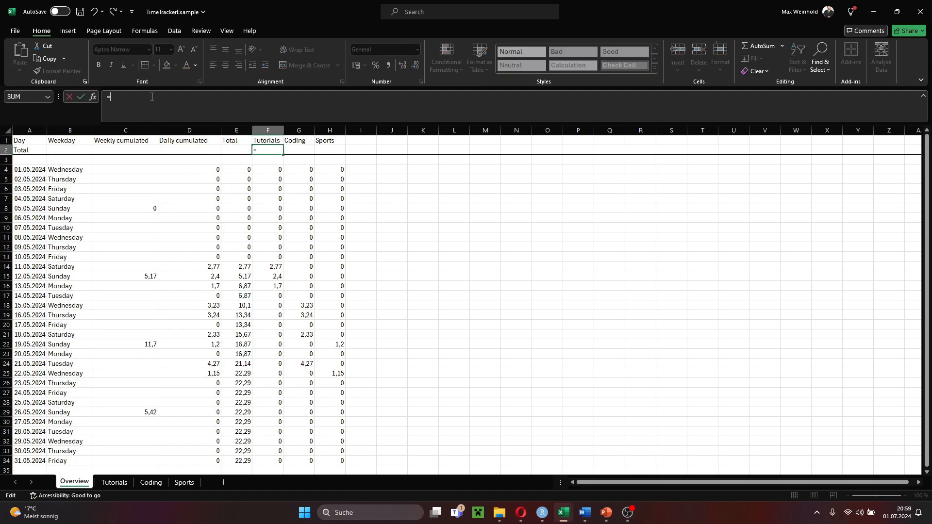
type("=SUM()")
key("Left")
left_click_drag(275, 172, 282, 454)
key("Return")
Step: Copy the Tutorials sum formula from F2 into G2 and H2 for the Coding and Sports columns
key("Up")
key("ctrl+c")
key("Right")
key("ctrl+v")
key("Right")
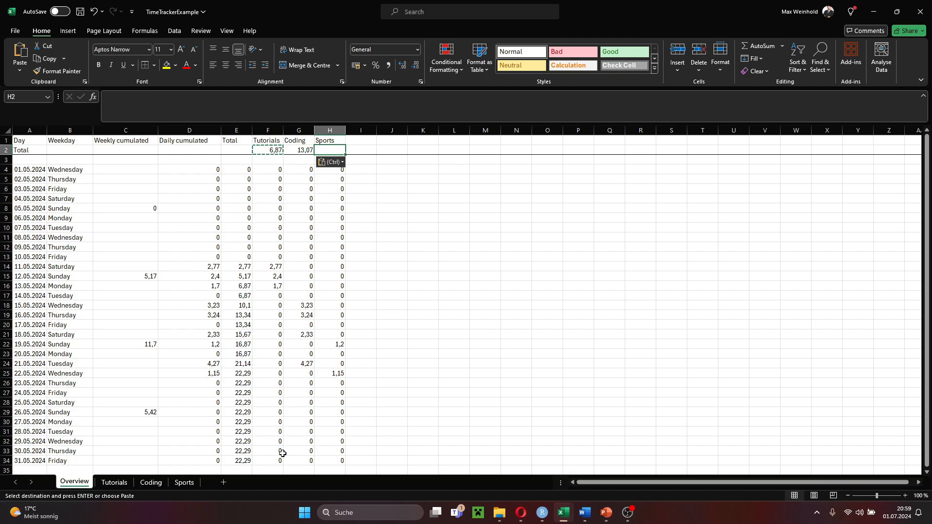
key("ctrl+v")
Step: Look through the Total row's cells in row 2, comparing the Tutorials, Coding and Sports sums with the empty cells
key("Right")
key("Left")
key("Left")
key("Left")
key("Left")
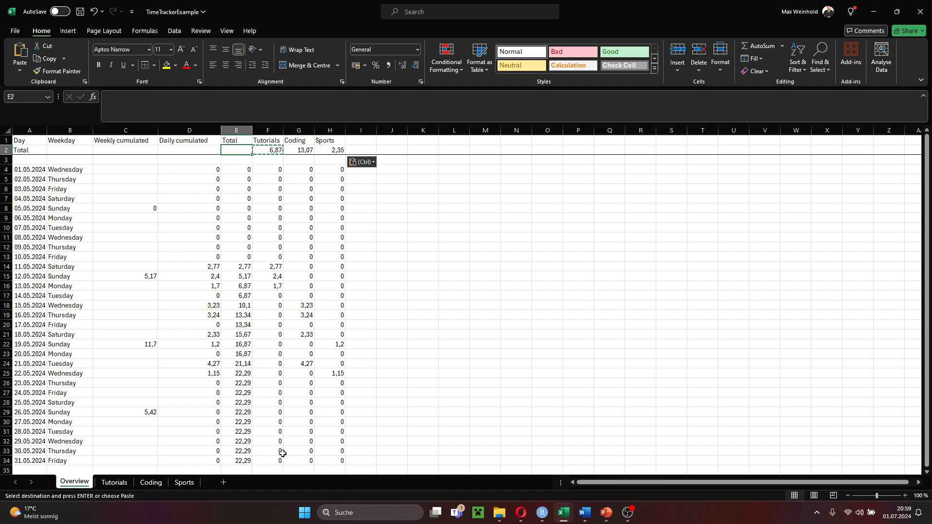
key("Left")
key("Left")
key("Left")
key("Left")
key("Right")
key("Right")
key("Right")
key("Right")
key("Right")
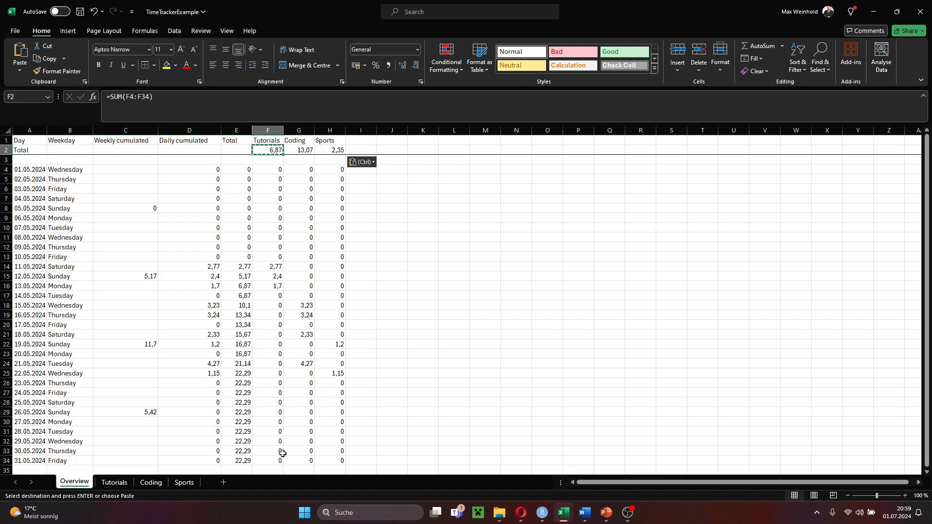
key("Right")
key("Right")
key("Right")
key("Left")
key("Left")
key("Left")
key("Left")
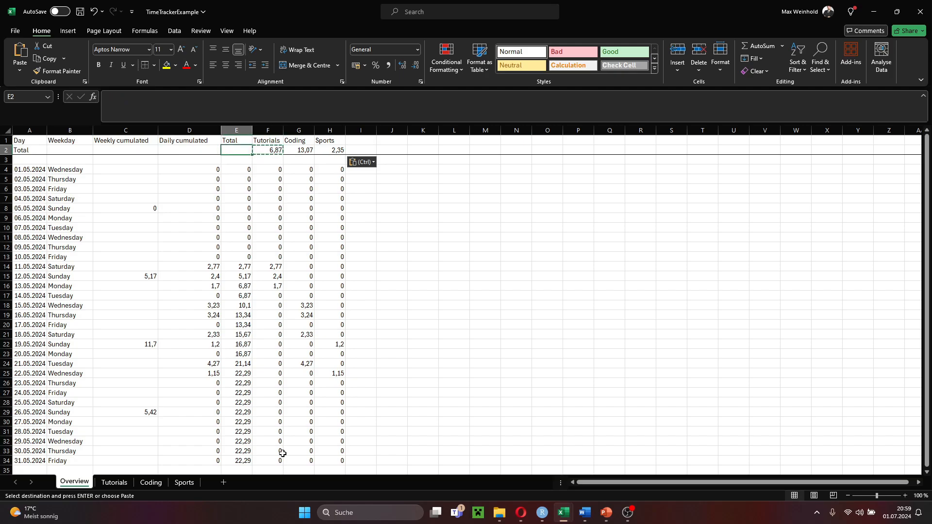
key("Right")
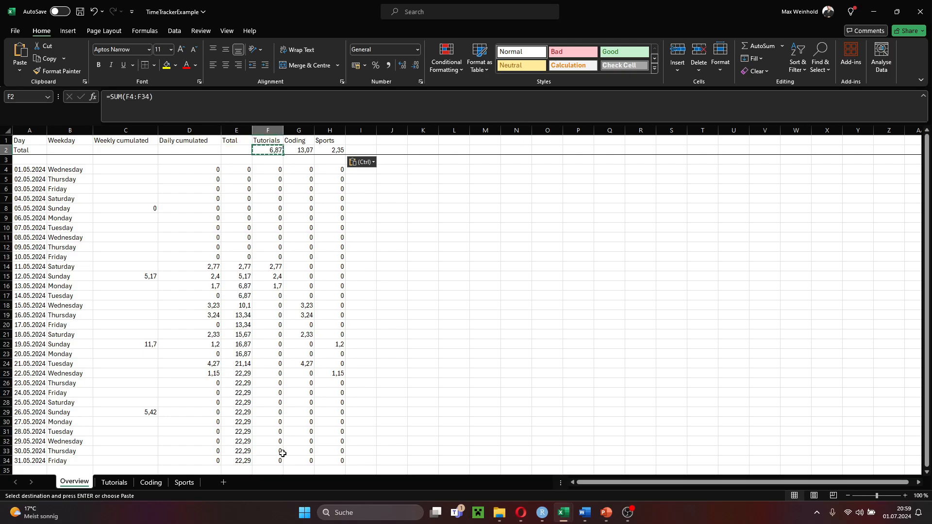